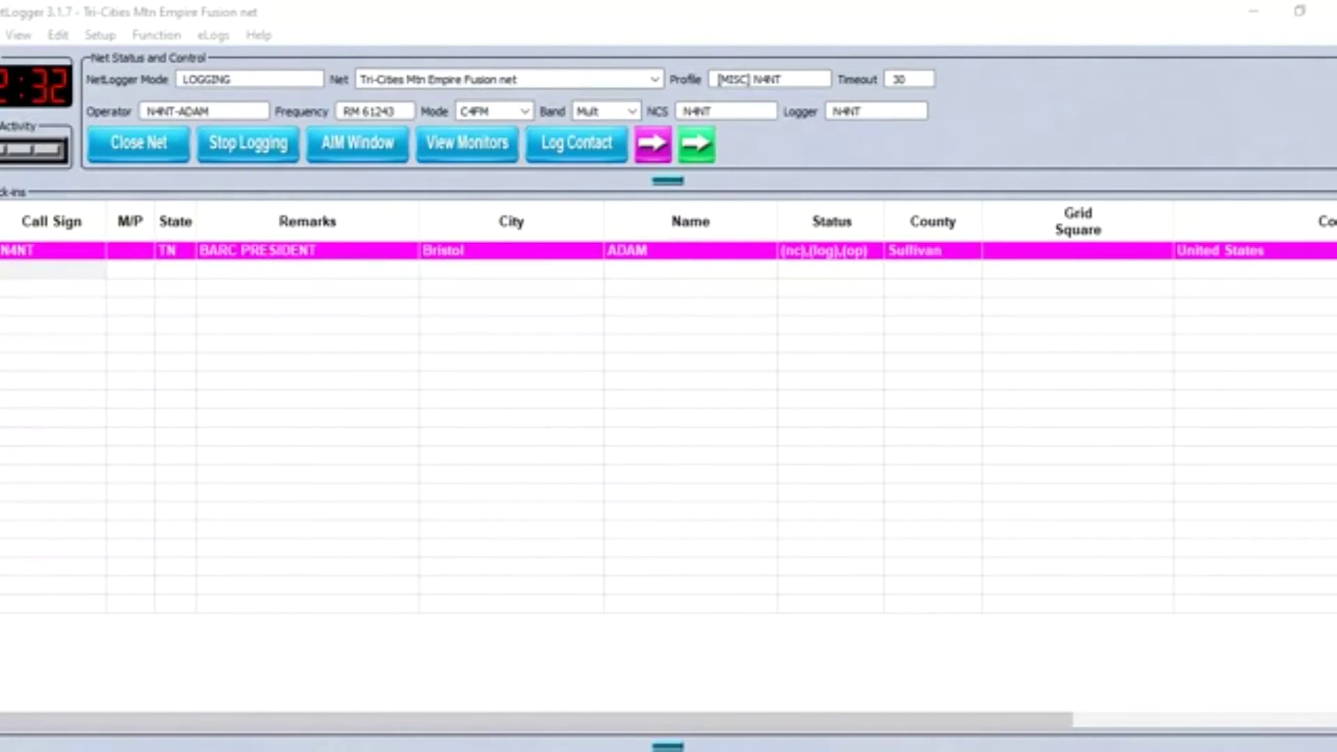
click(44, 269)
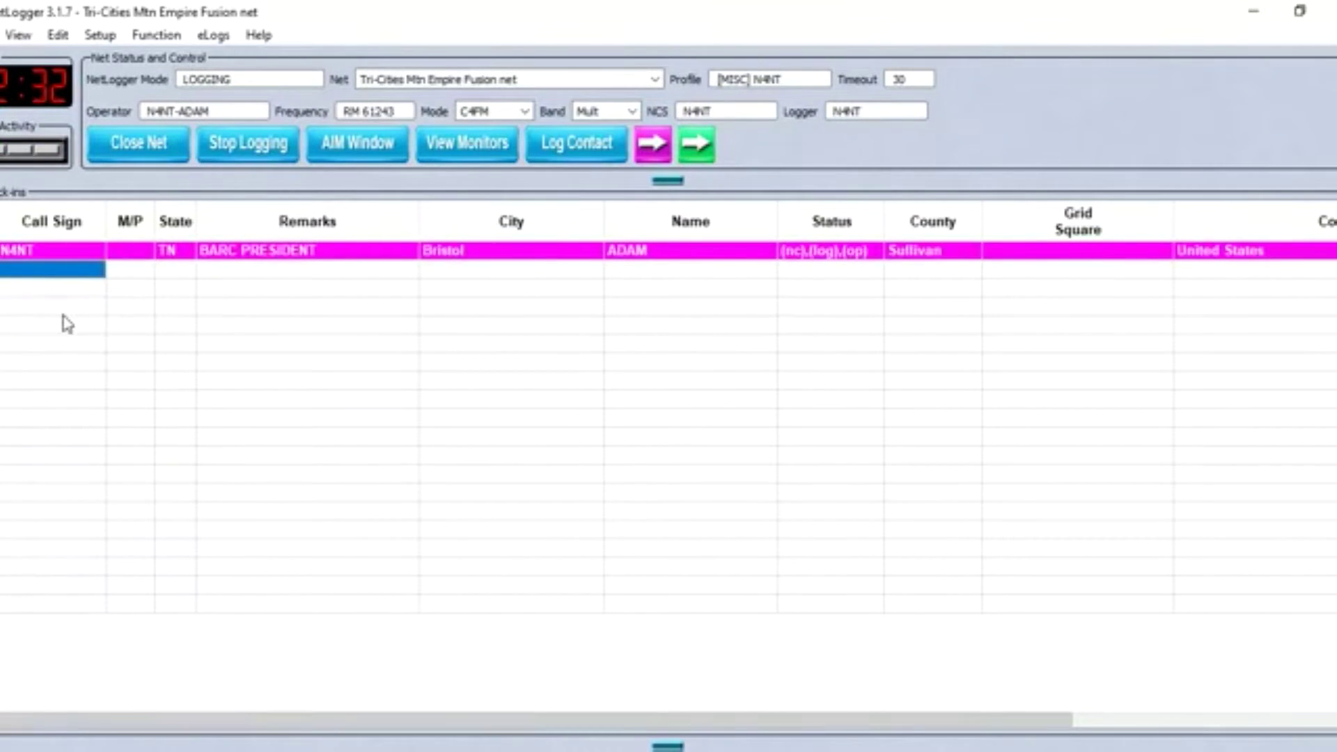
text(WE4A)
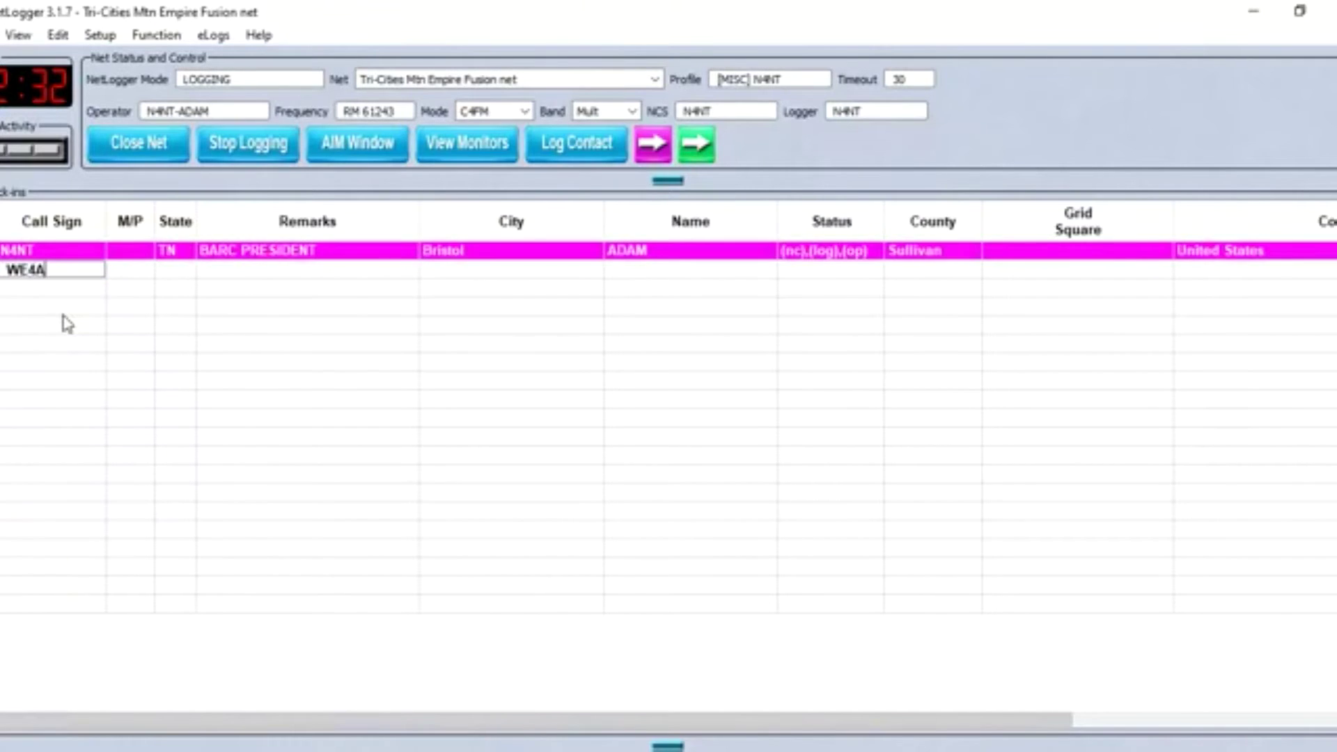
text(WEJ)
key(BackSpace)
key(BackSpace)
text(J)
key(Return)
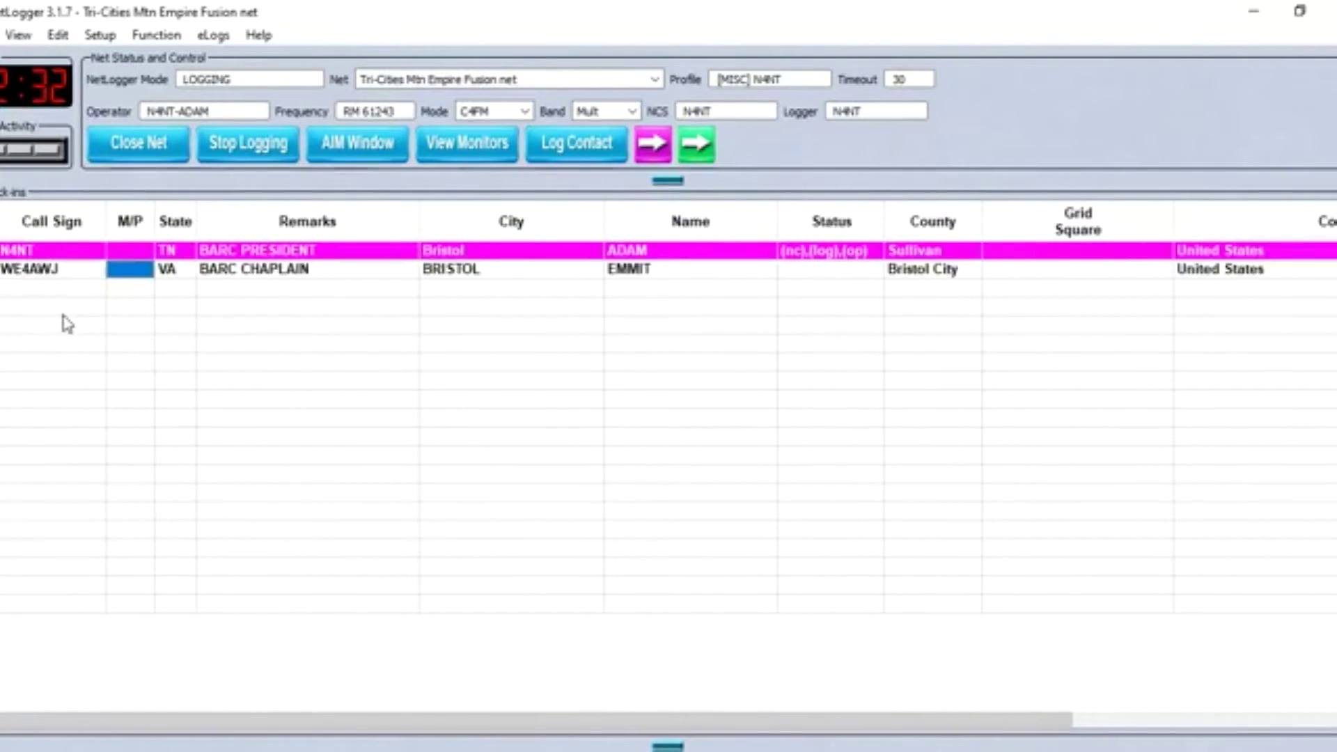
Step: Check in station KD4WMX on the next empty row of the check-ins list
click(51, 290)
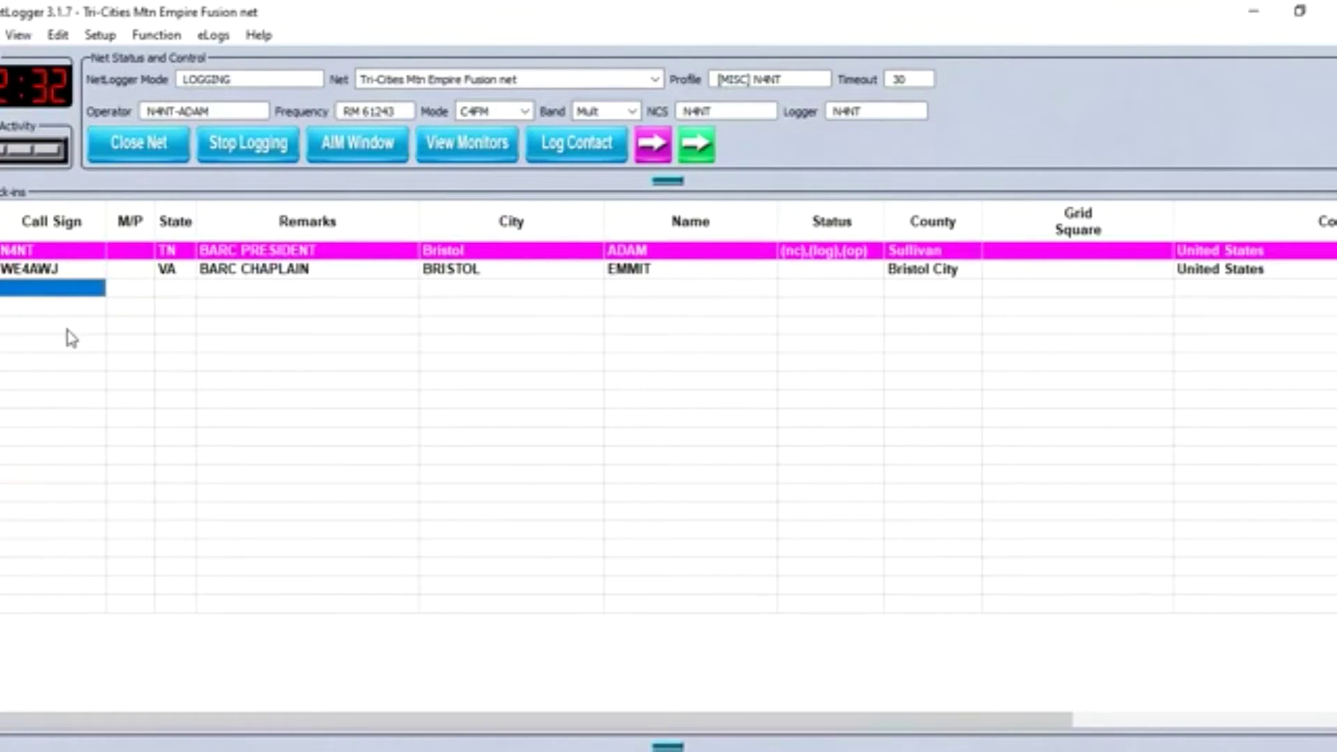
text(KD4WMX)
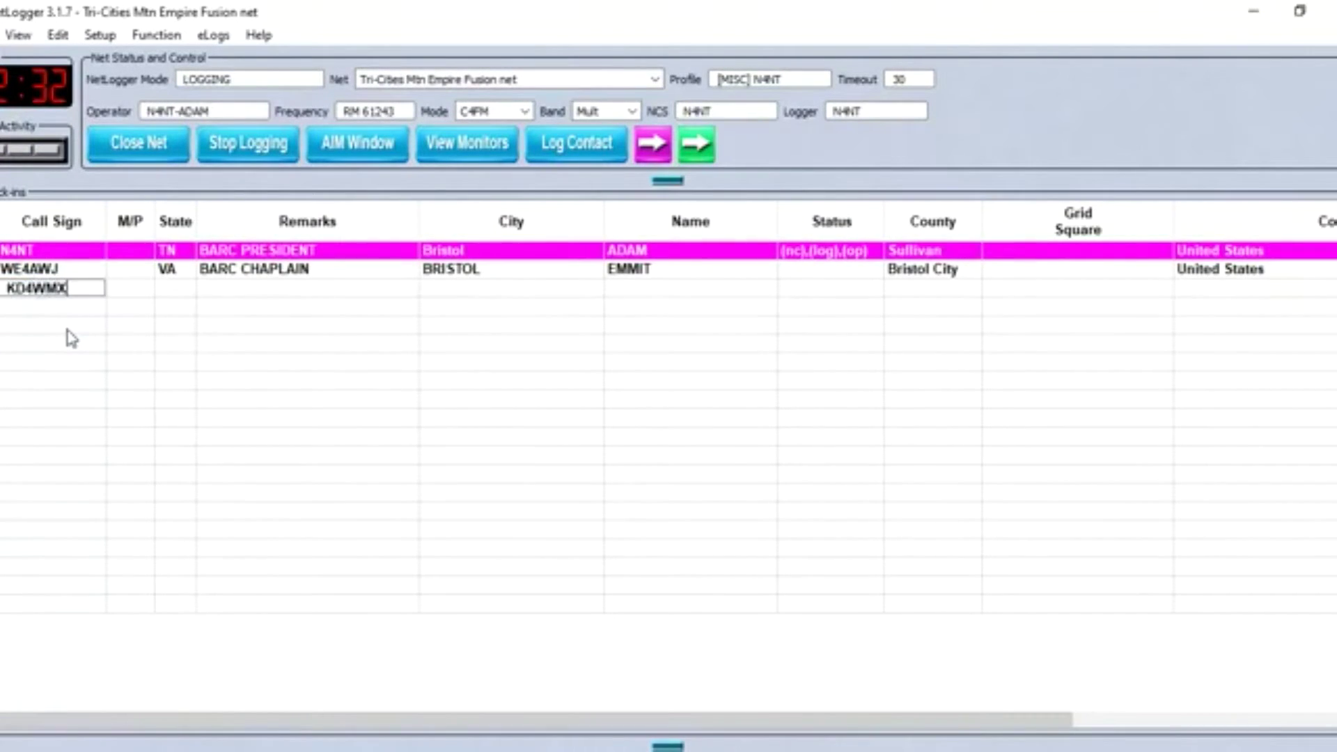
key(Return)
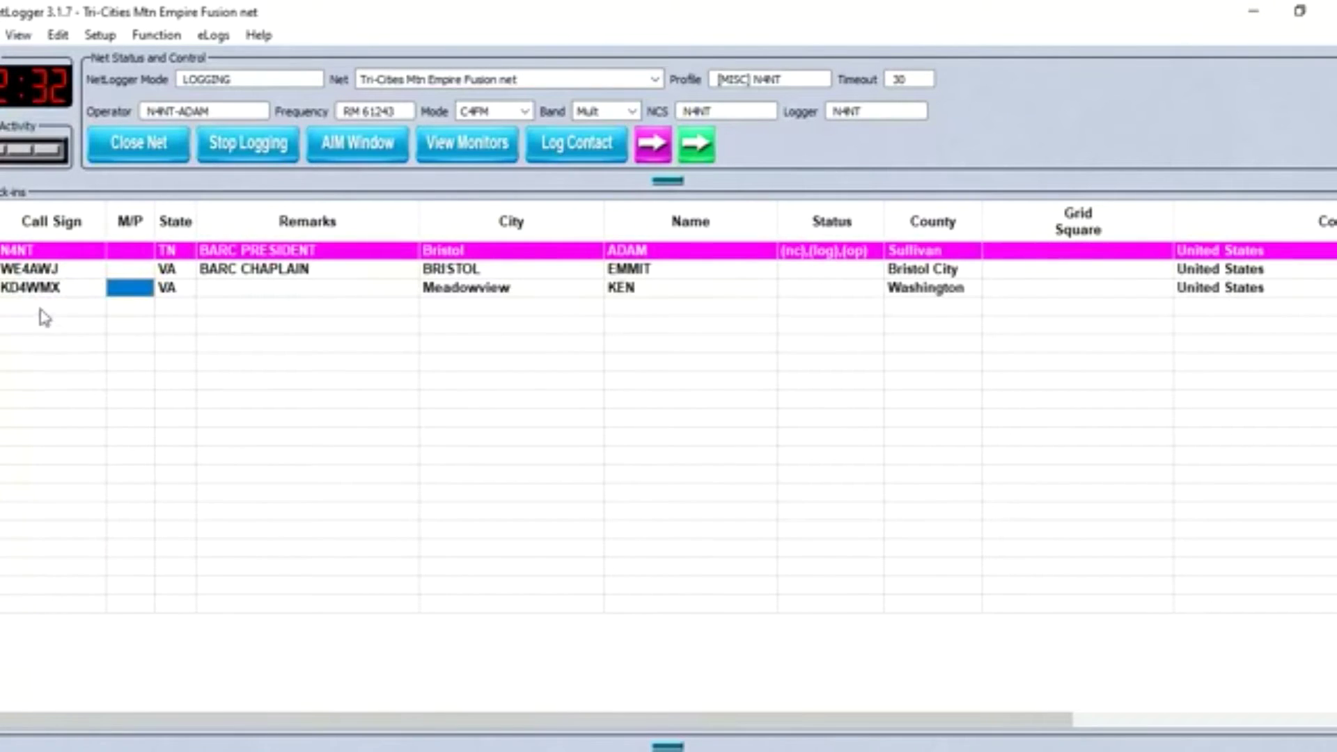
click(42, 310)
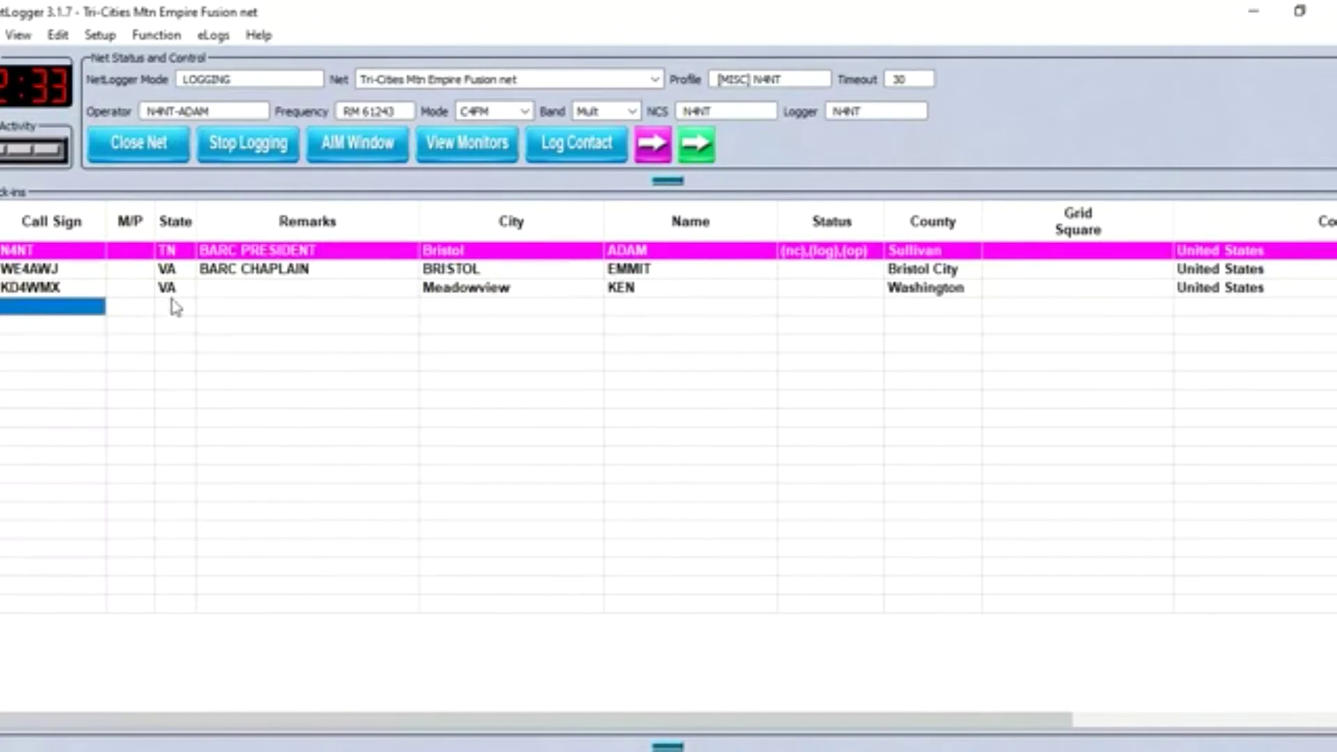
click(220, 299)
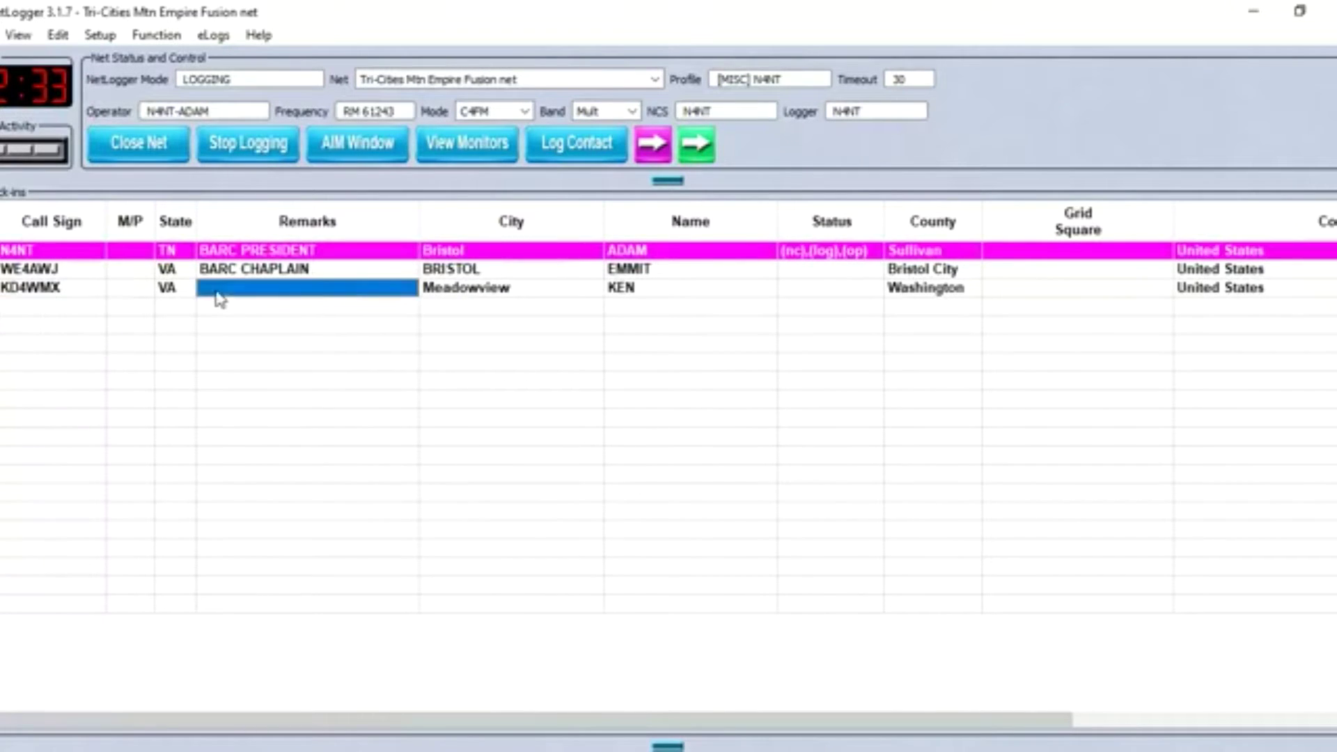
click(38, 315)
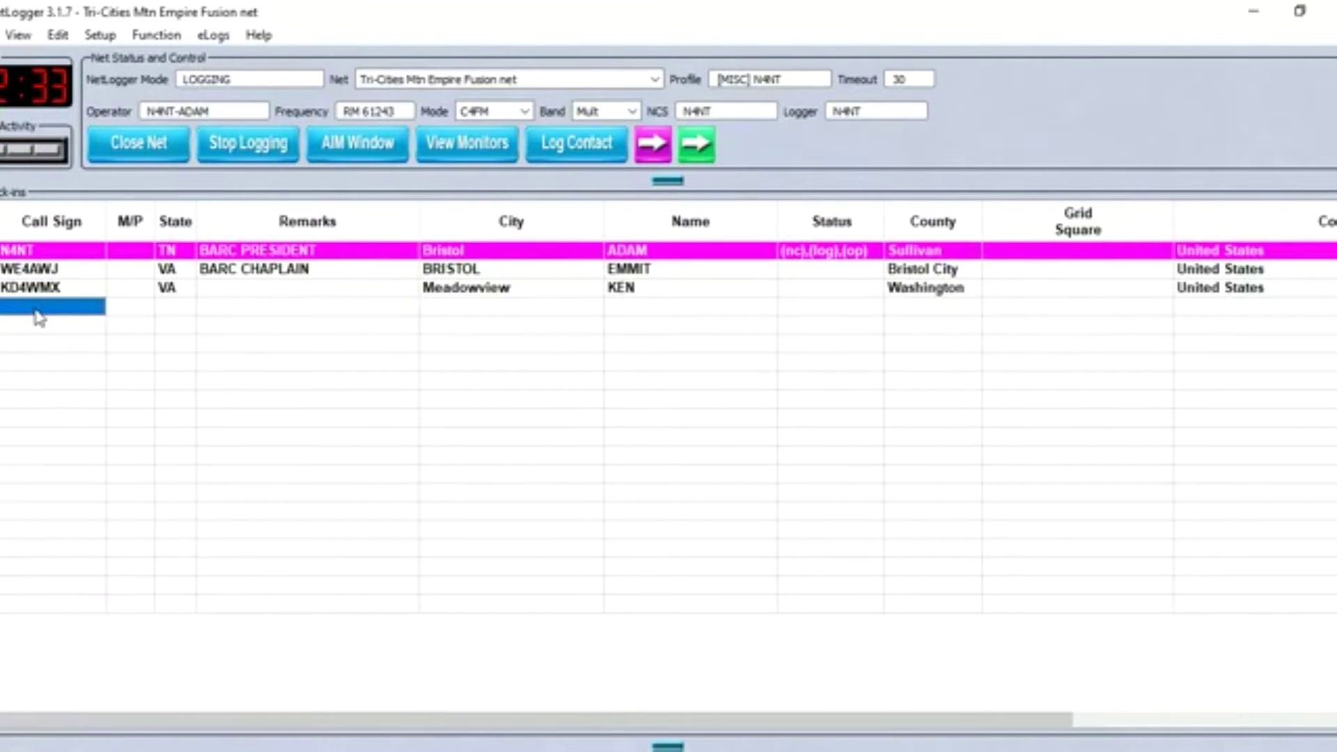
text(KF)
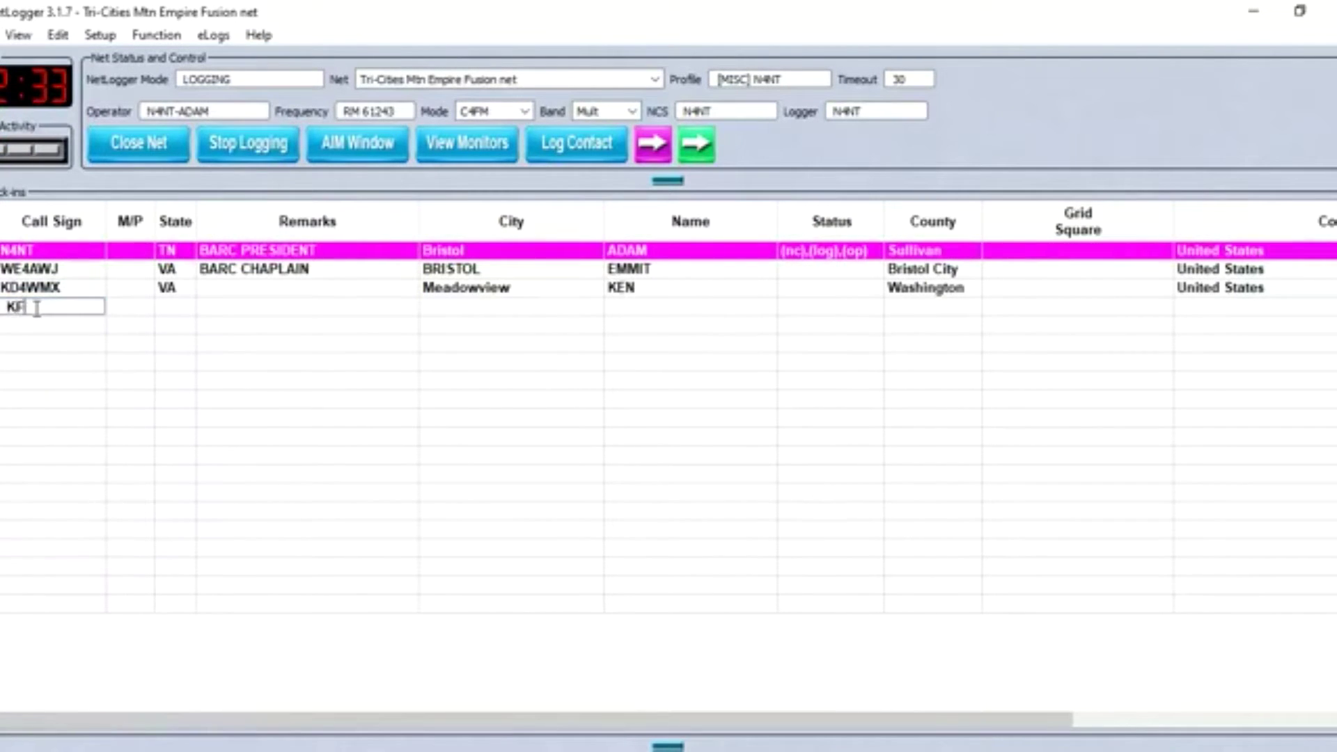
text(4VQA)
key(Return)
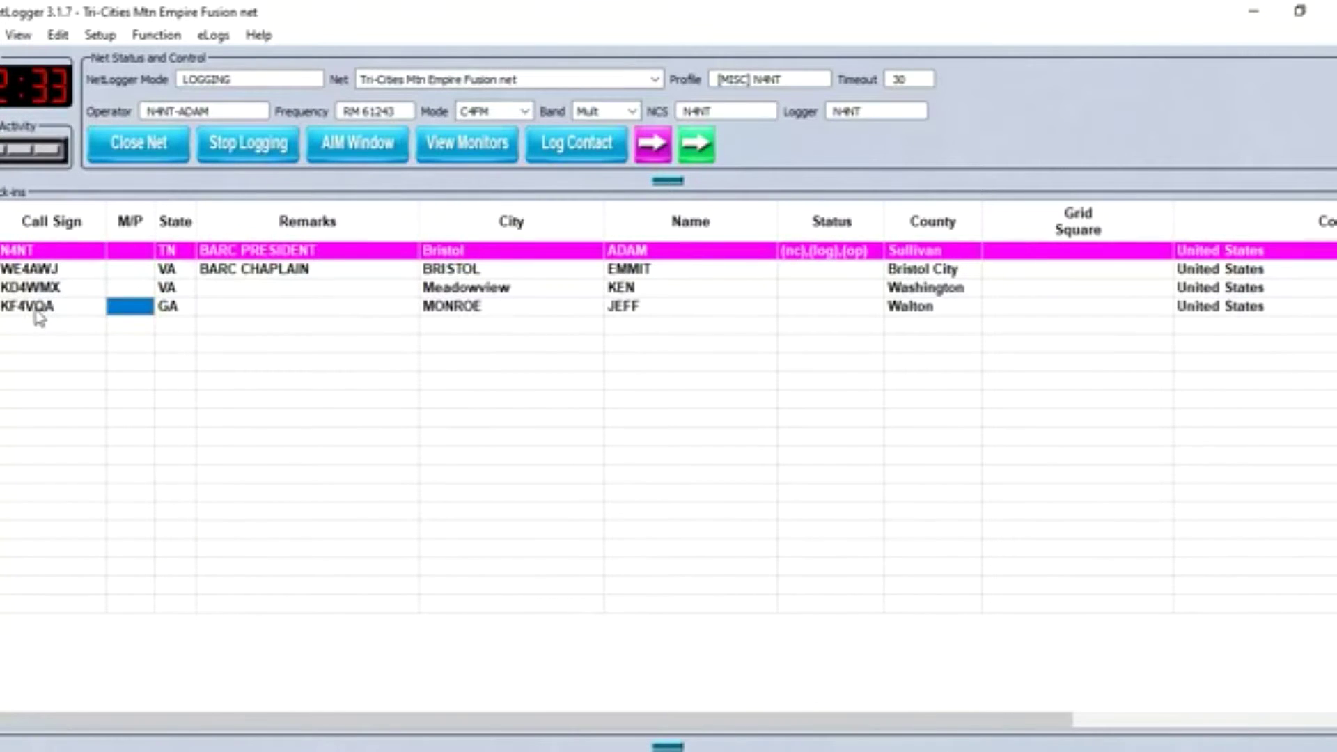
click(51, 332)
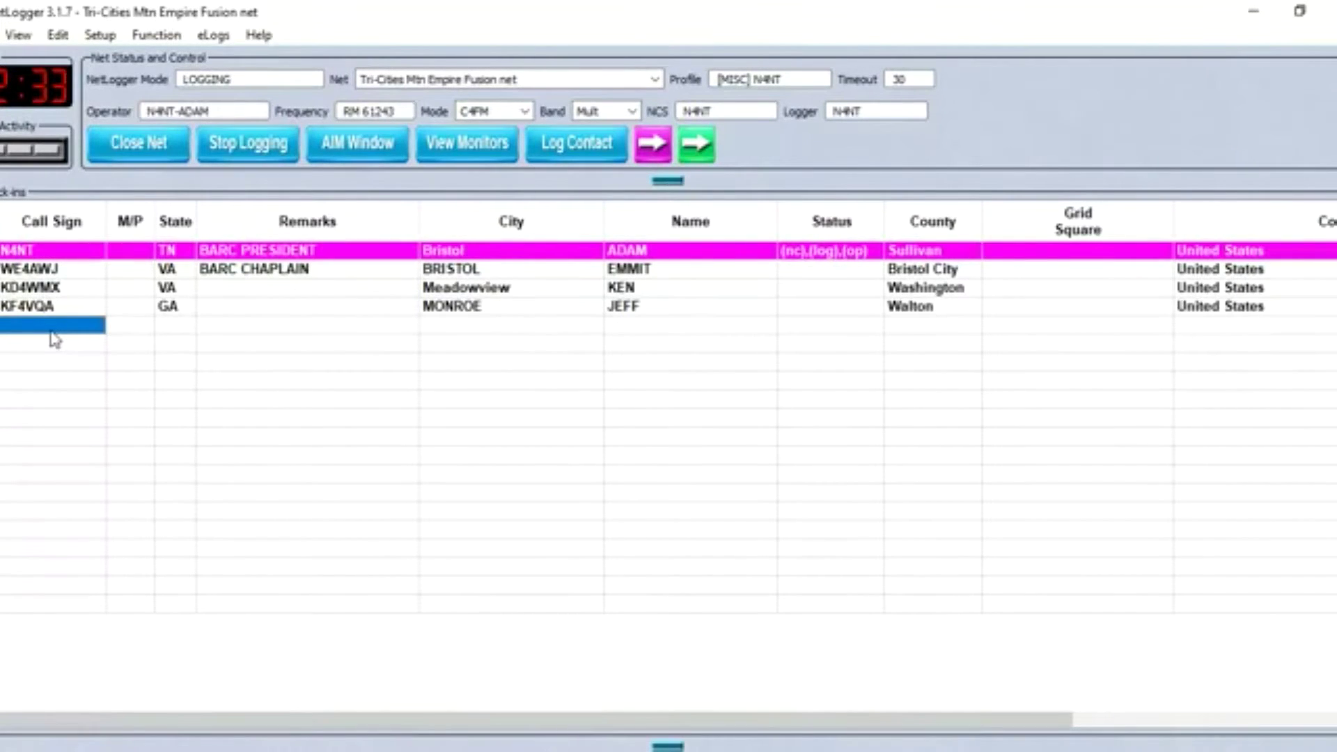
click(93, 311)
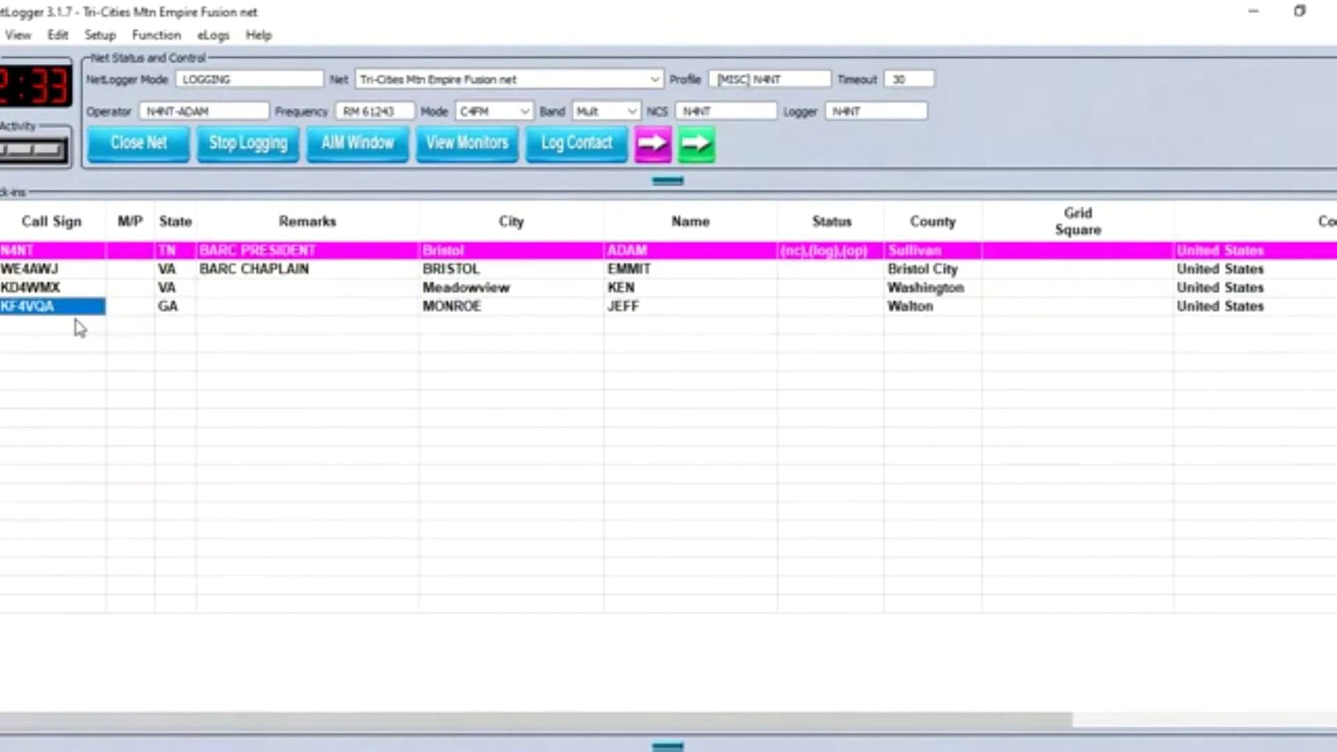
double_click(76, 319)
click(34, 326)
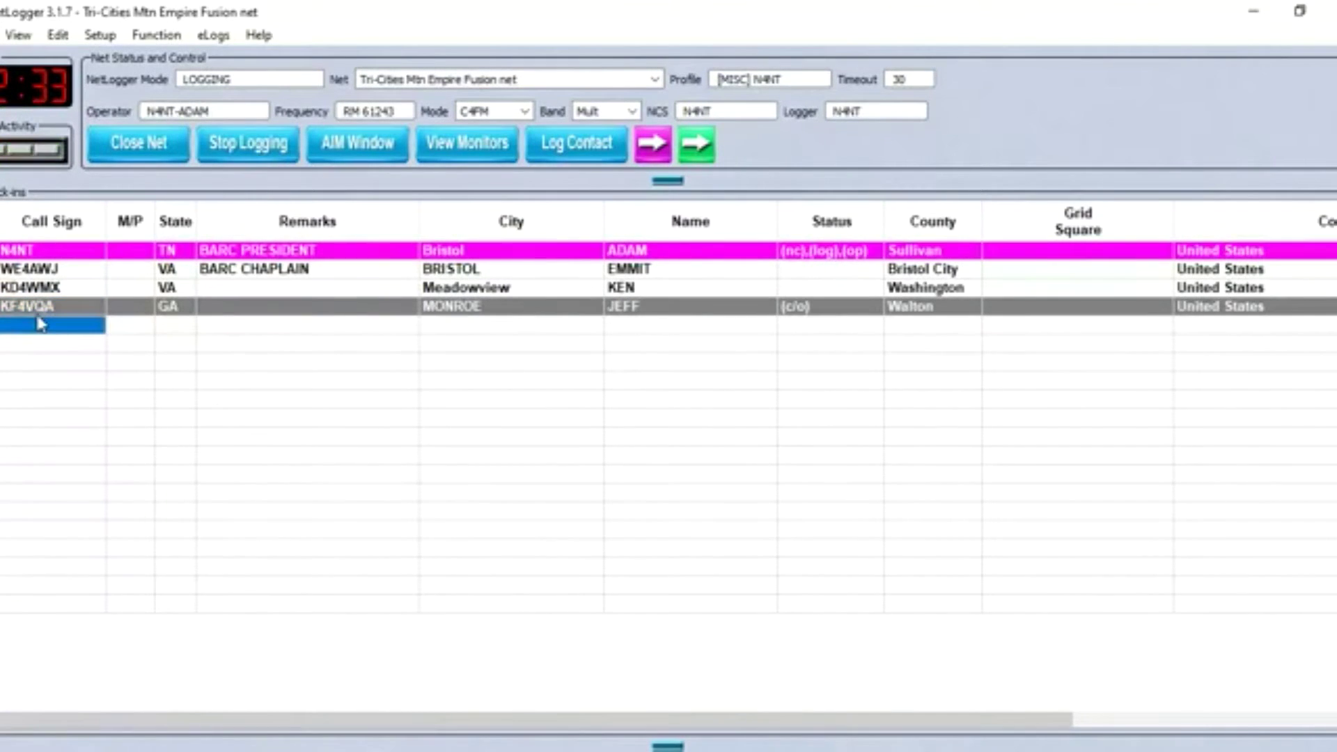
text(WC)
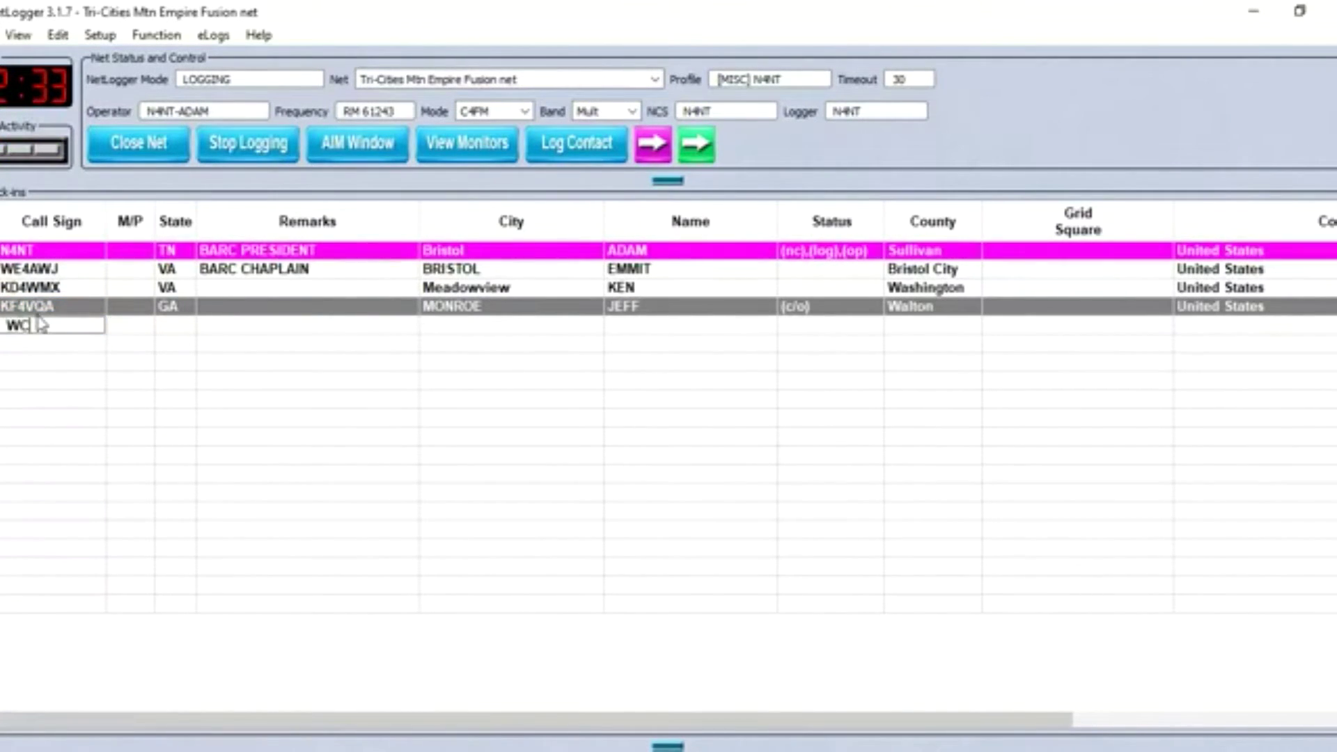
text(4FJ)
key(Return)
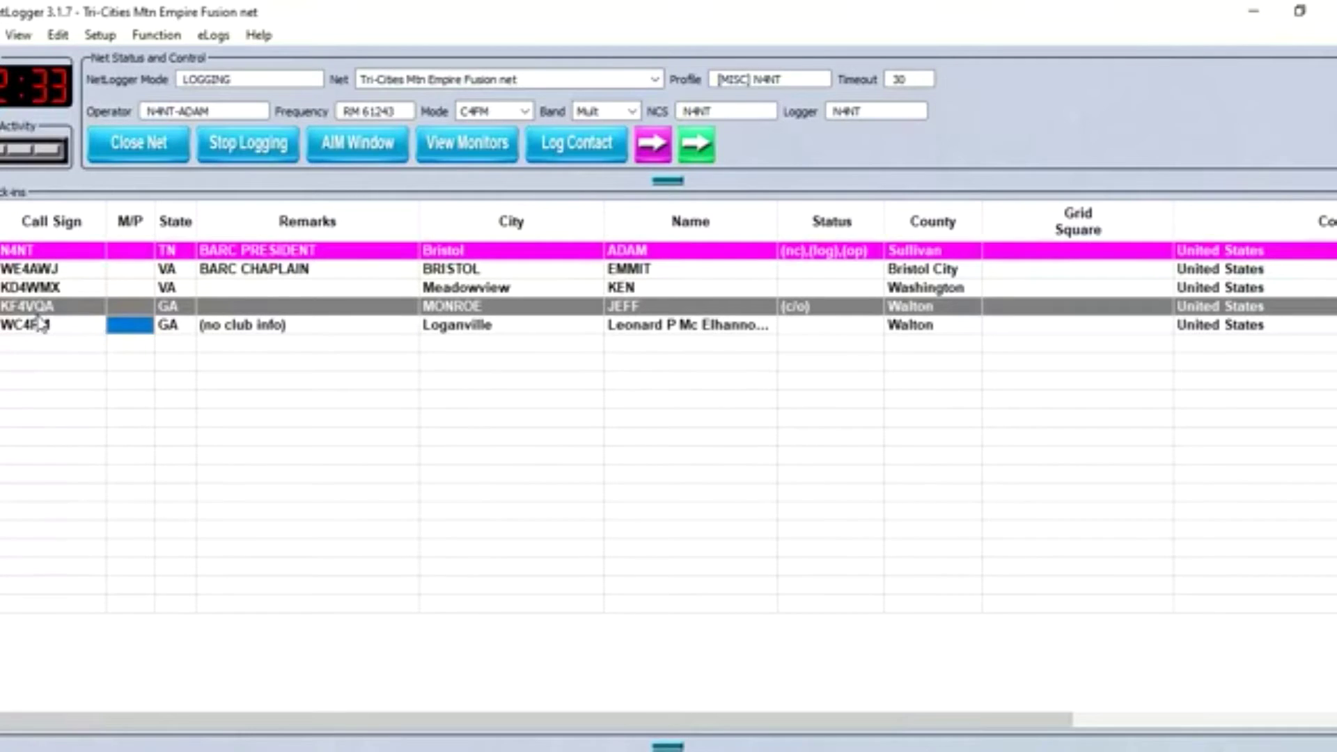
click(40, 325)
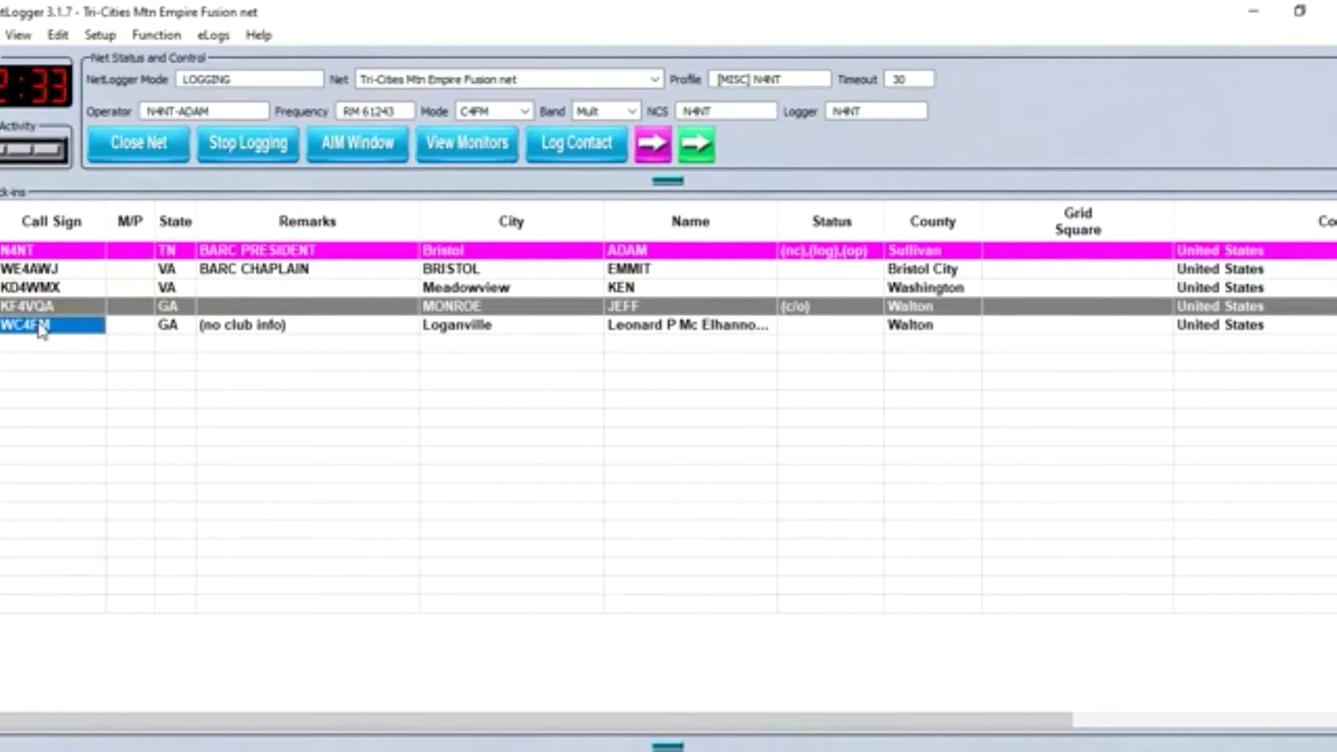
double_click(42, 329)
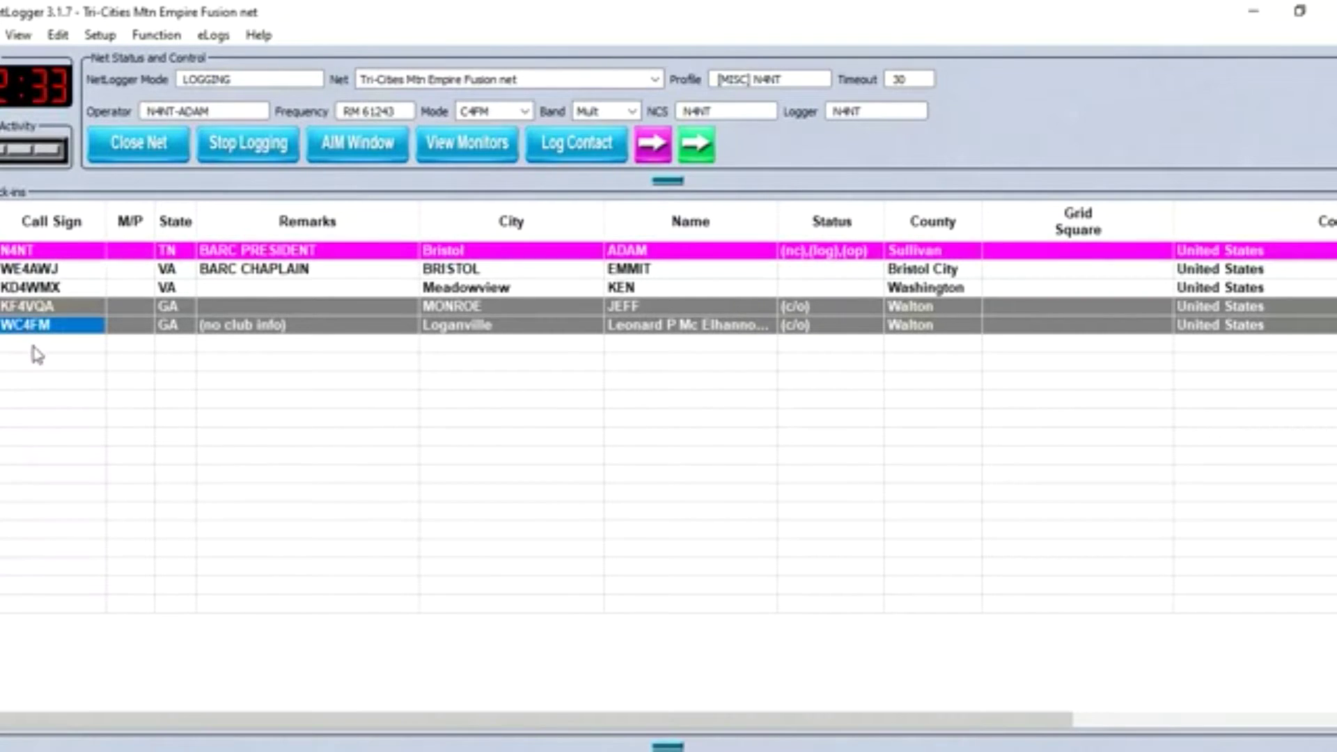
click(33, 344)
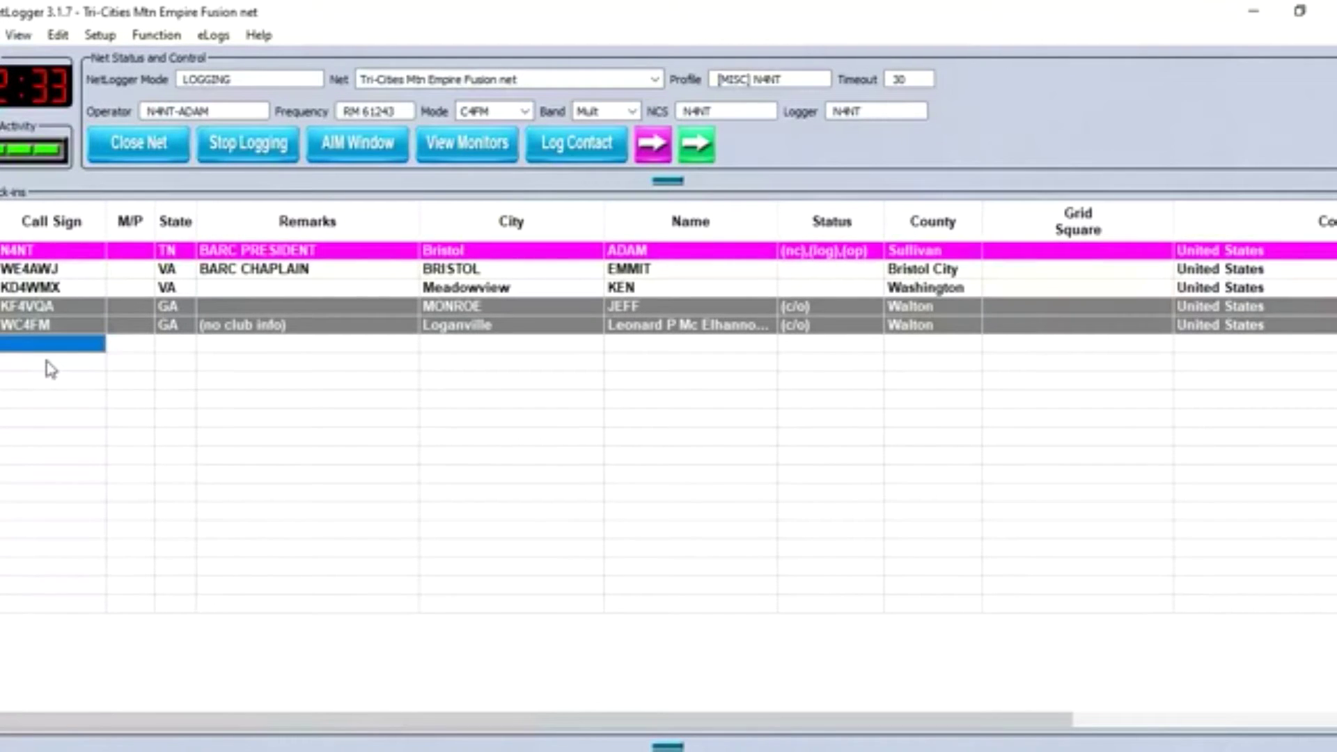
text(KD4CCO)
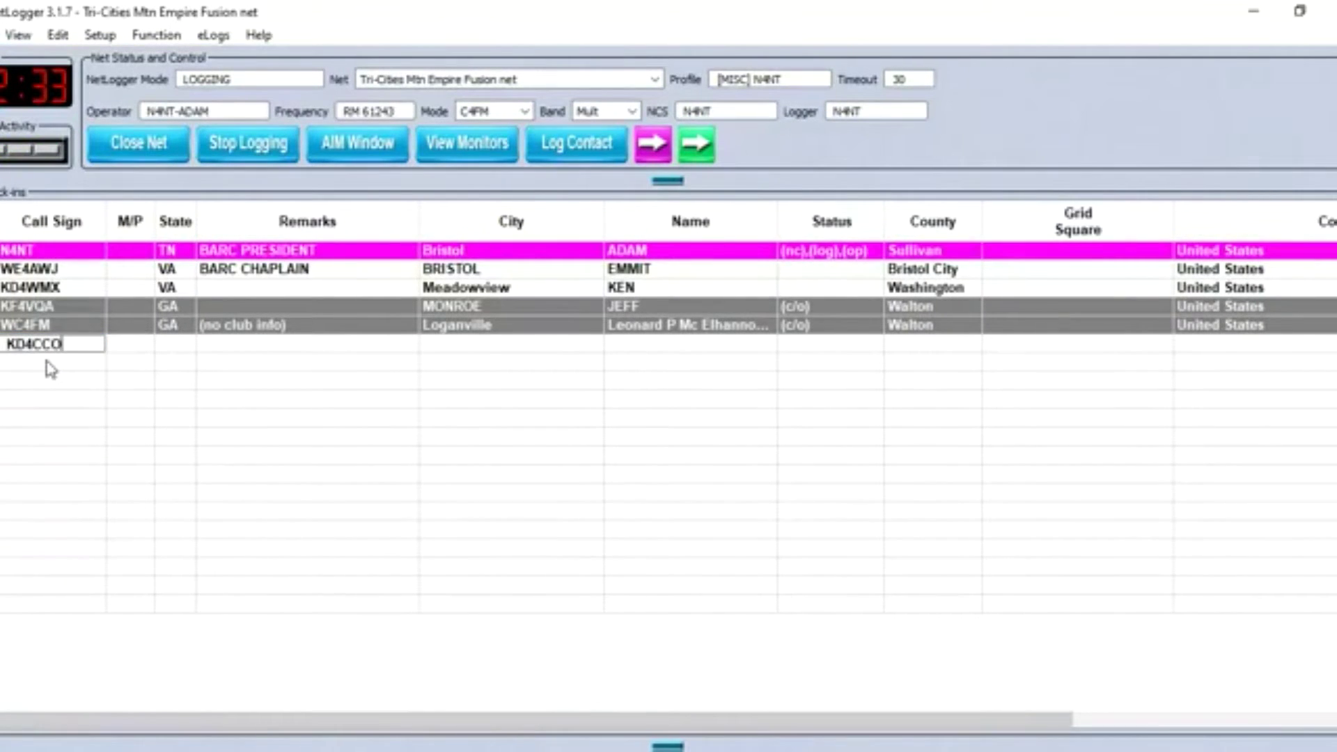
key(Tab)
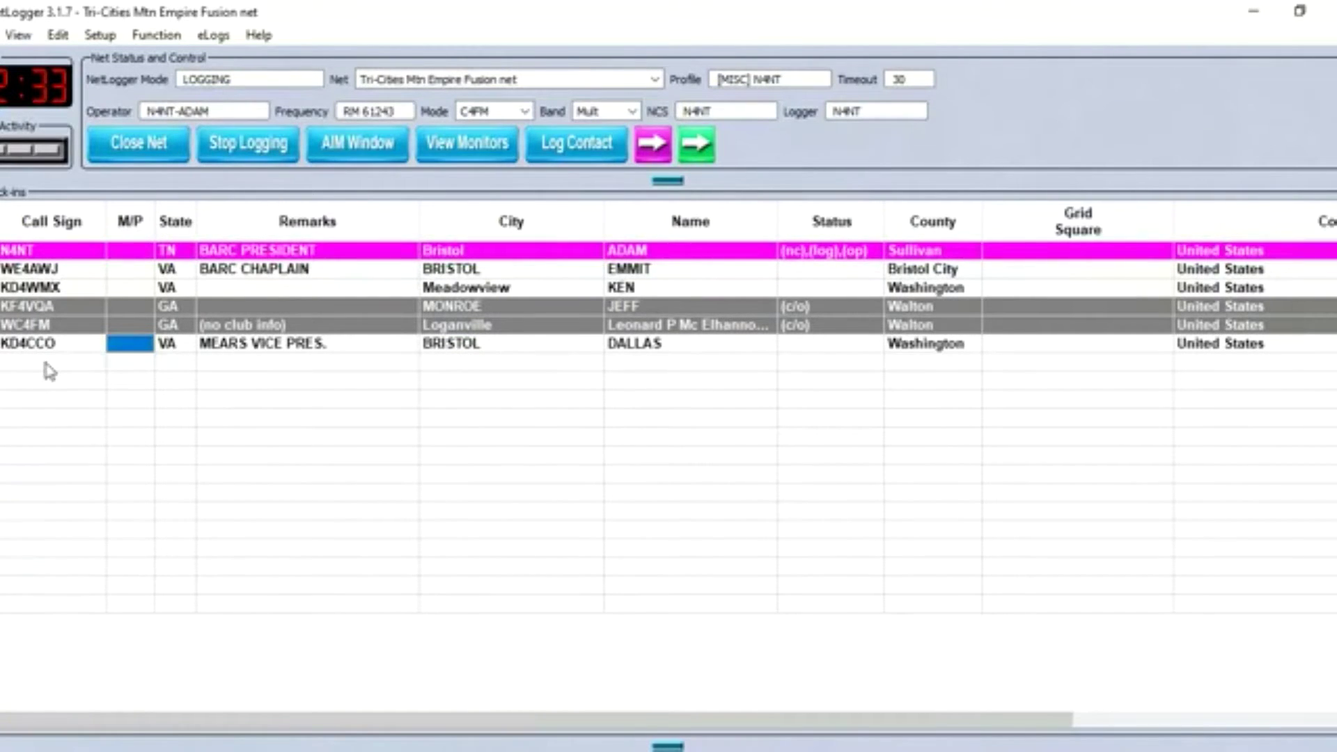
click(45, 363)
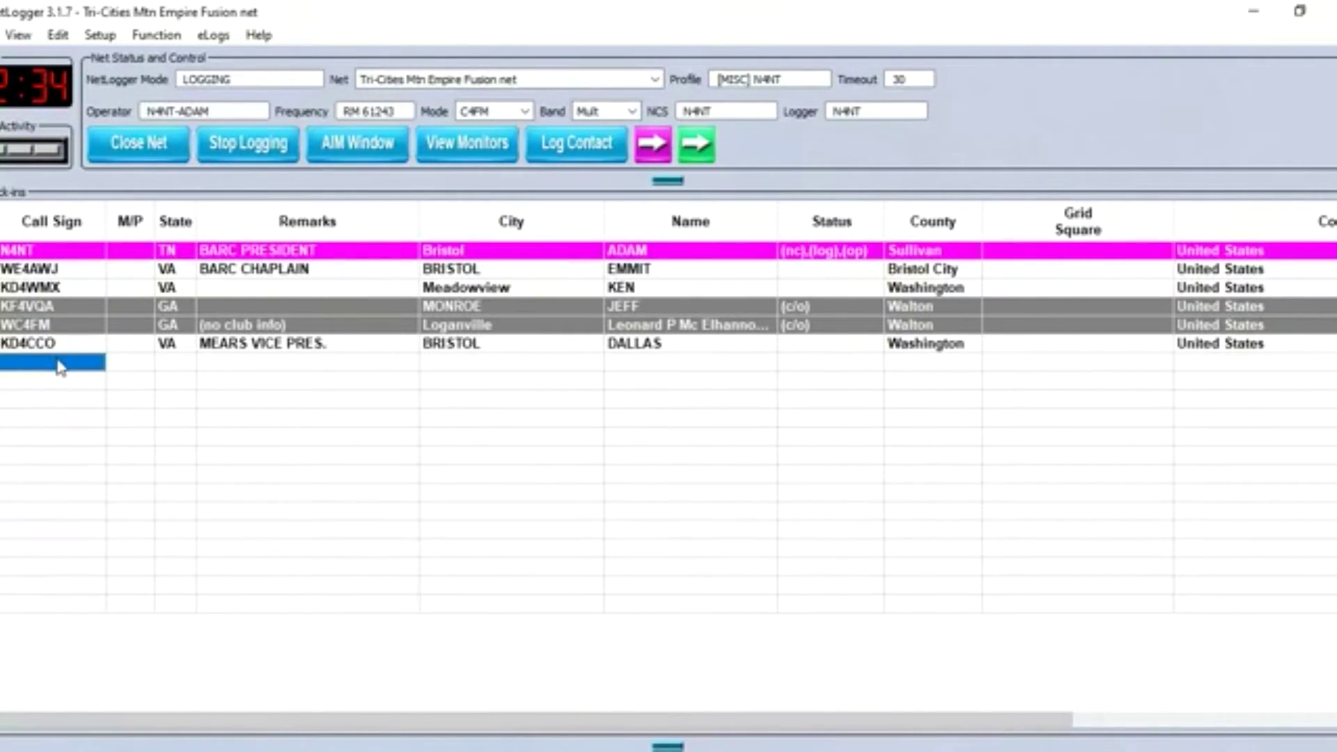
text(N4XRD)
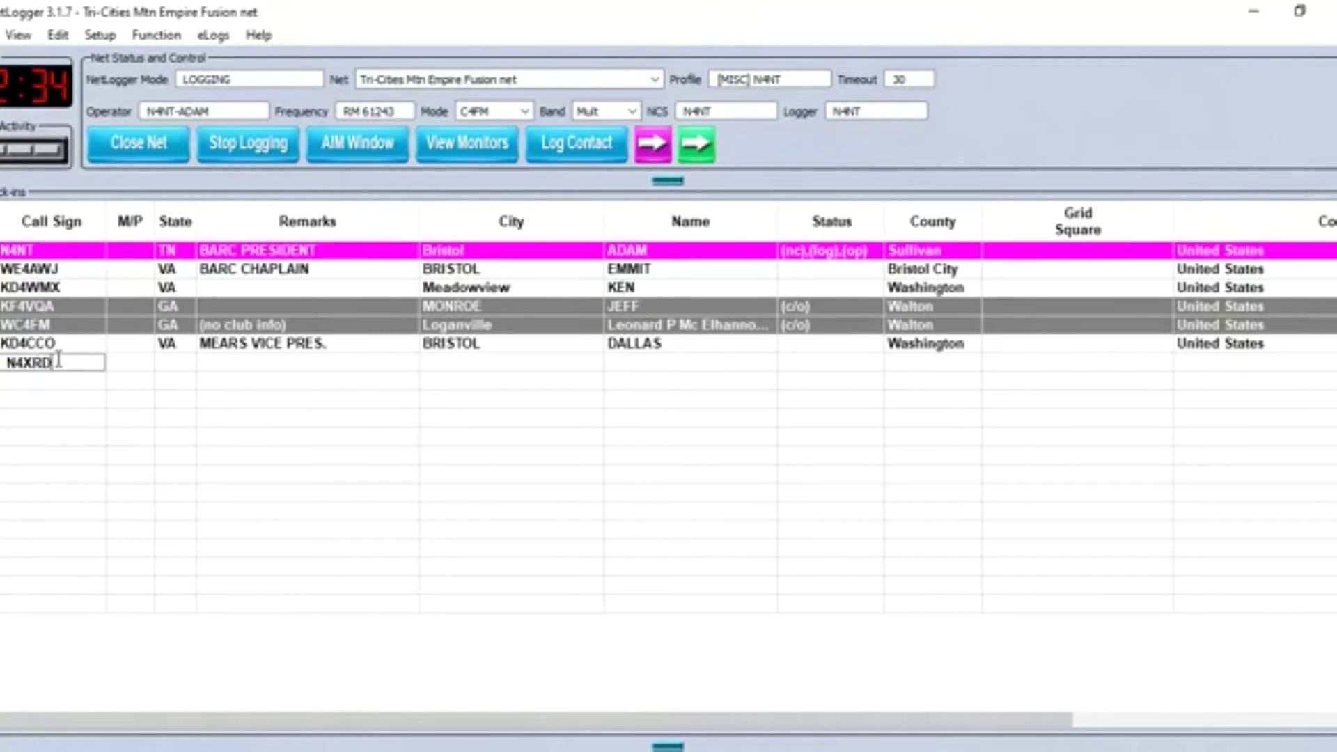
key(Tab)
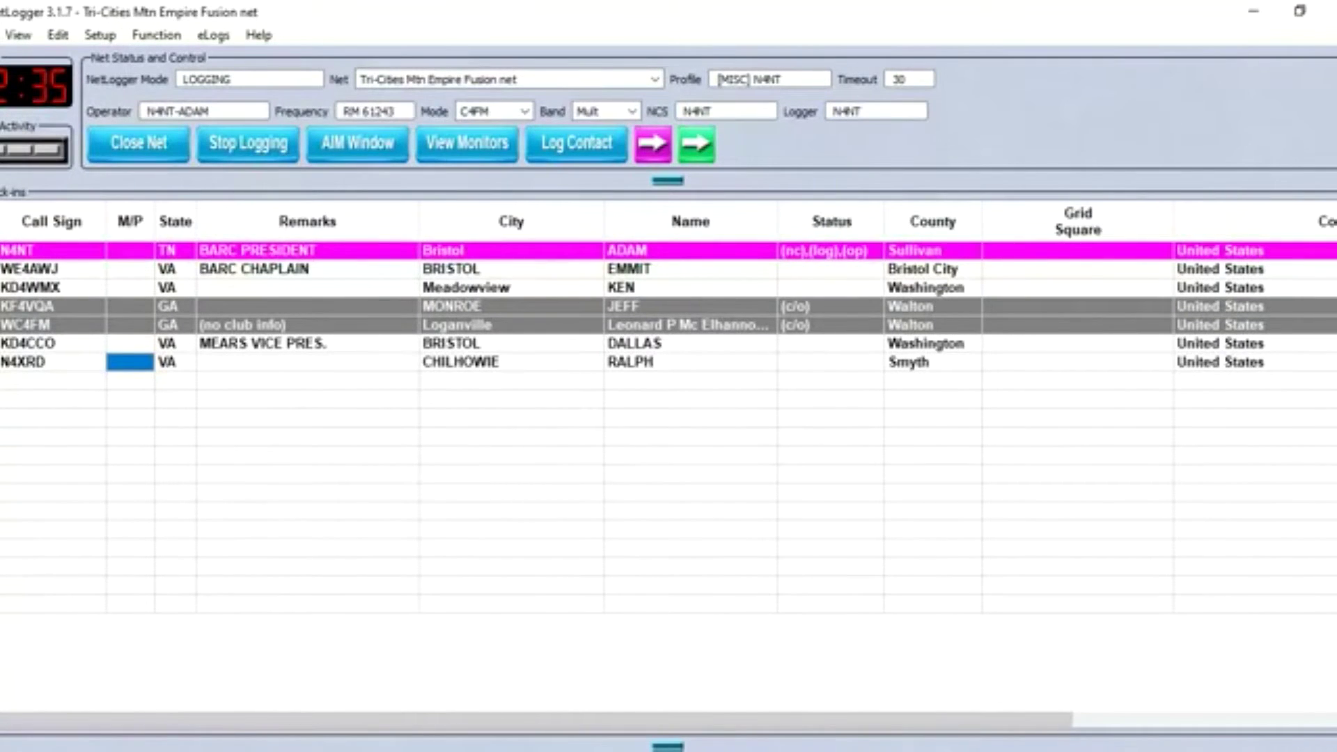
Step: Check in station AB8RL on the empty row below N4XRD
click(55, 386)
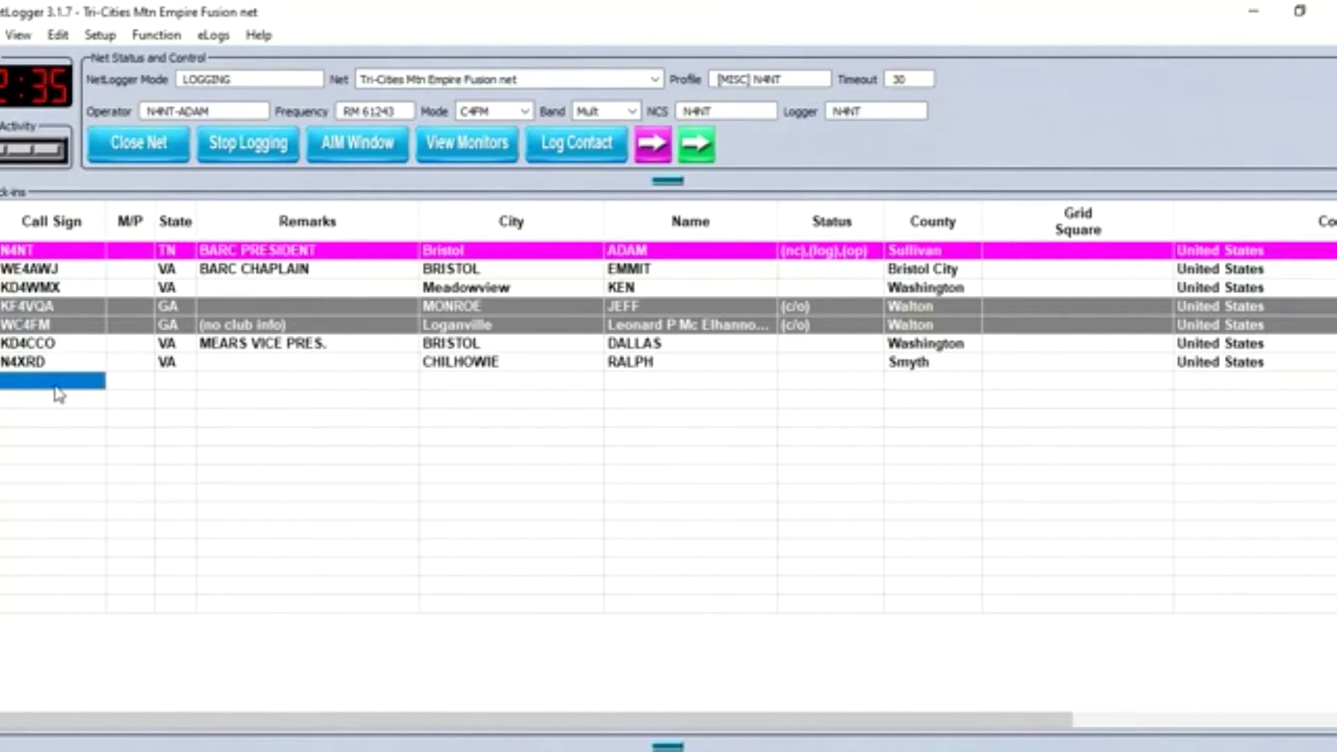
text(AB8RL)
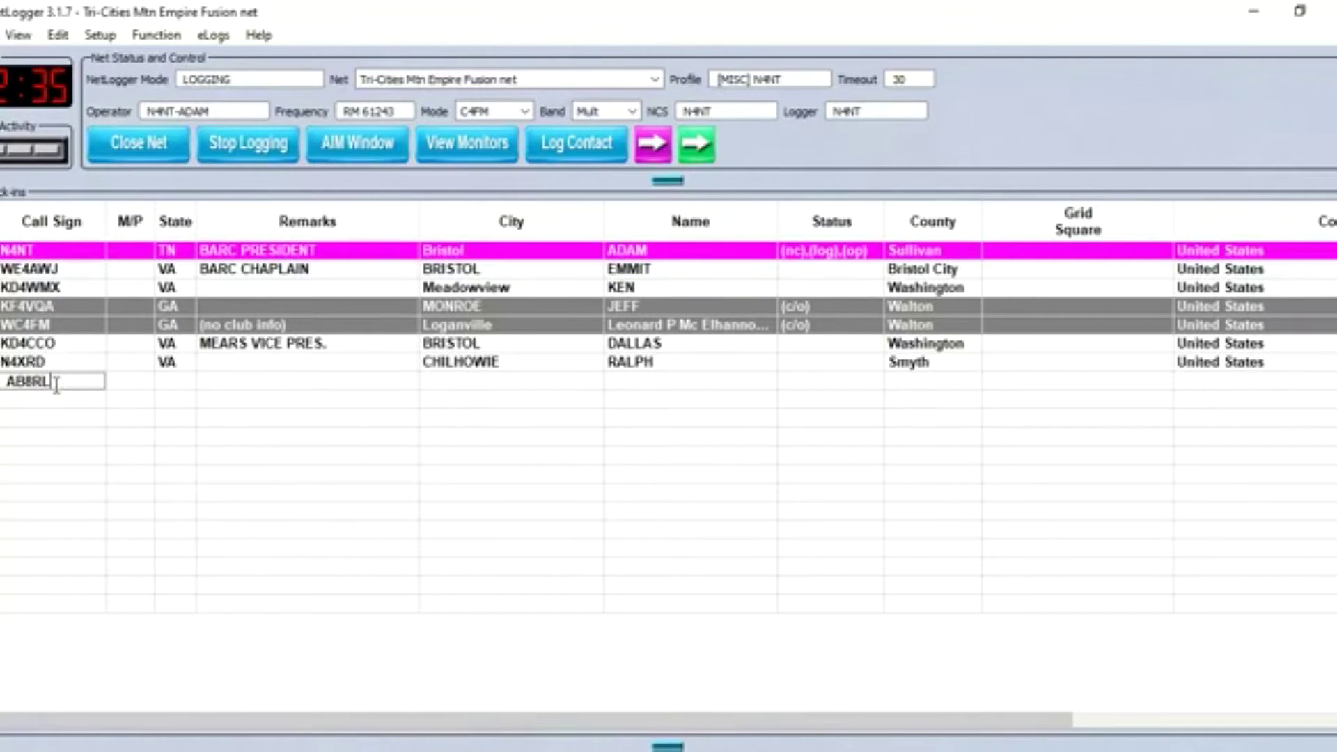
key(Tab)
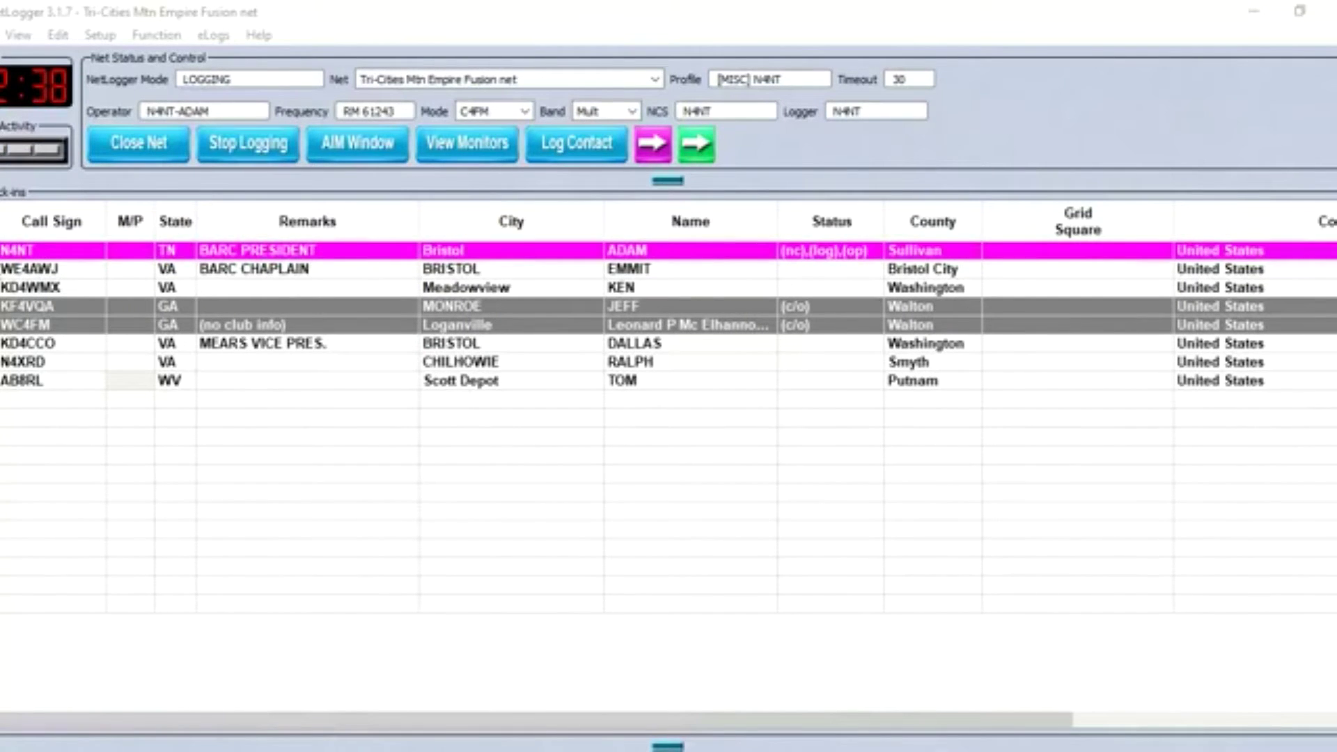
Step: Move the current-station highlight to WE4AWJ in the check-ins list
double_click(6, 269)
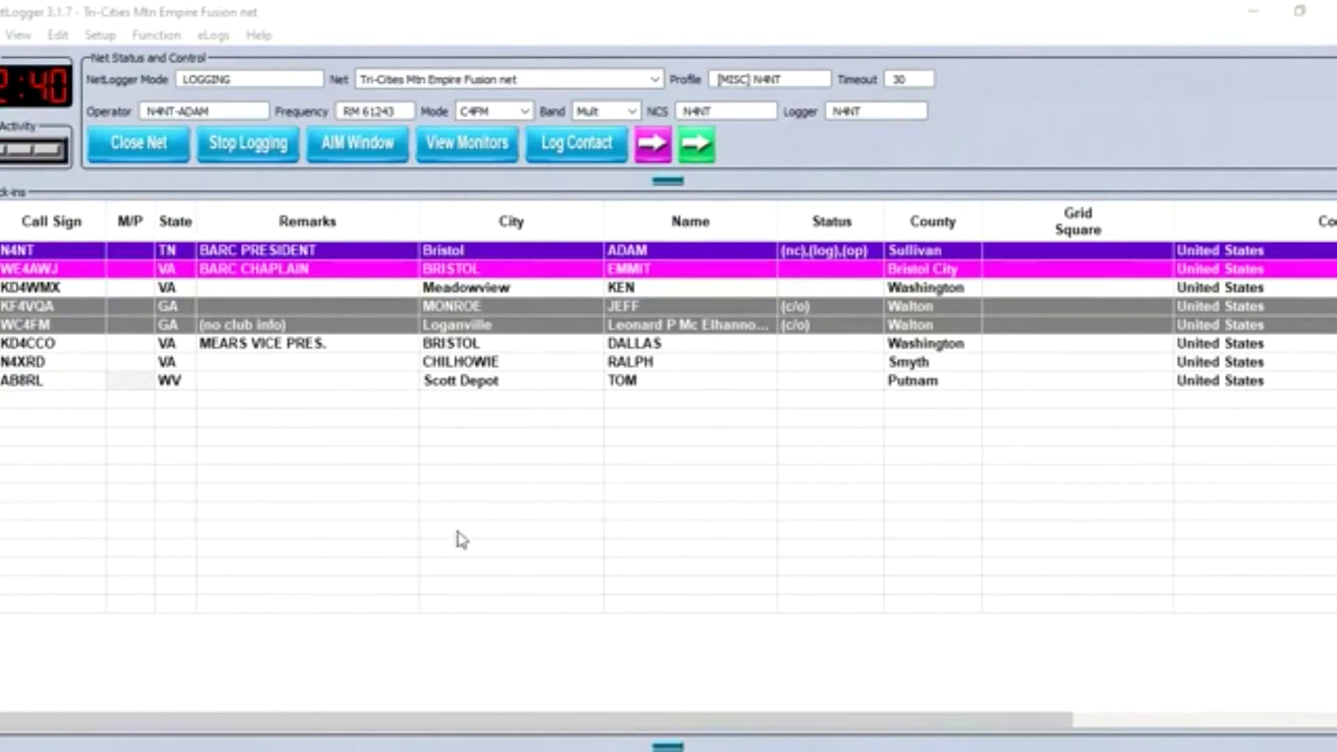
click(81, 487)
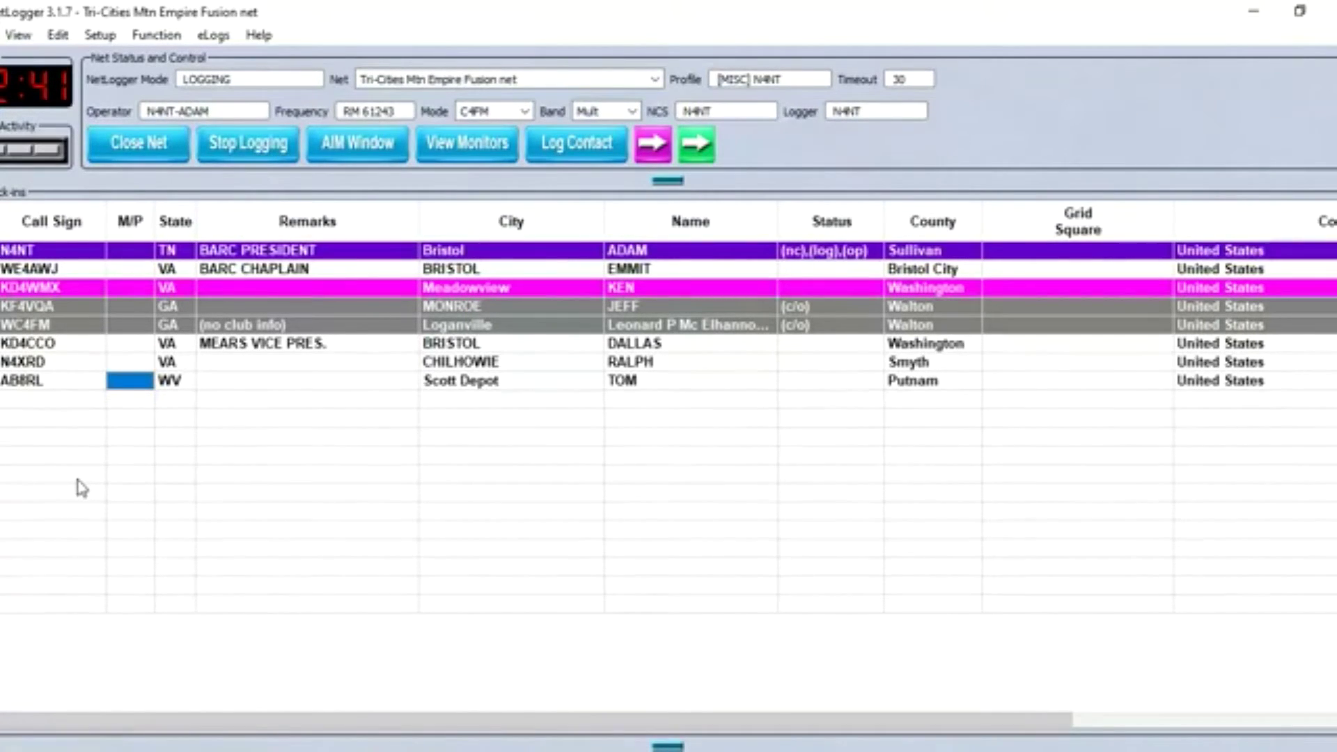
click(658, 326)
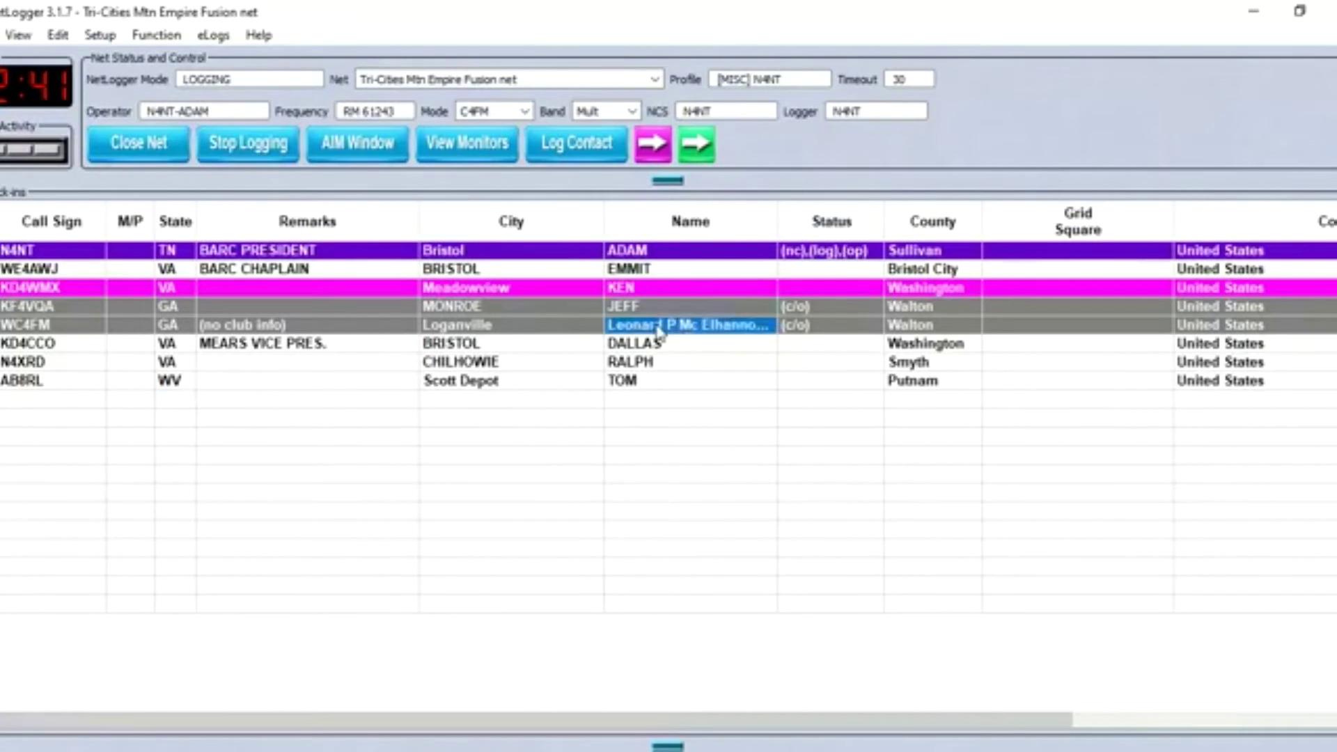
click(659, 326)
text(L)
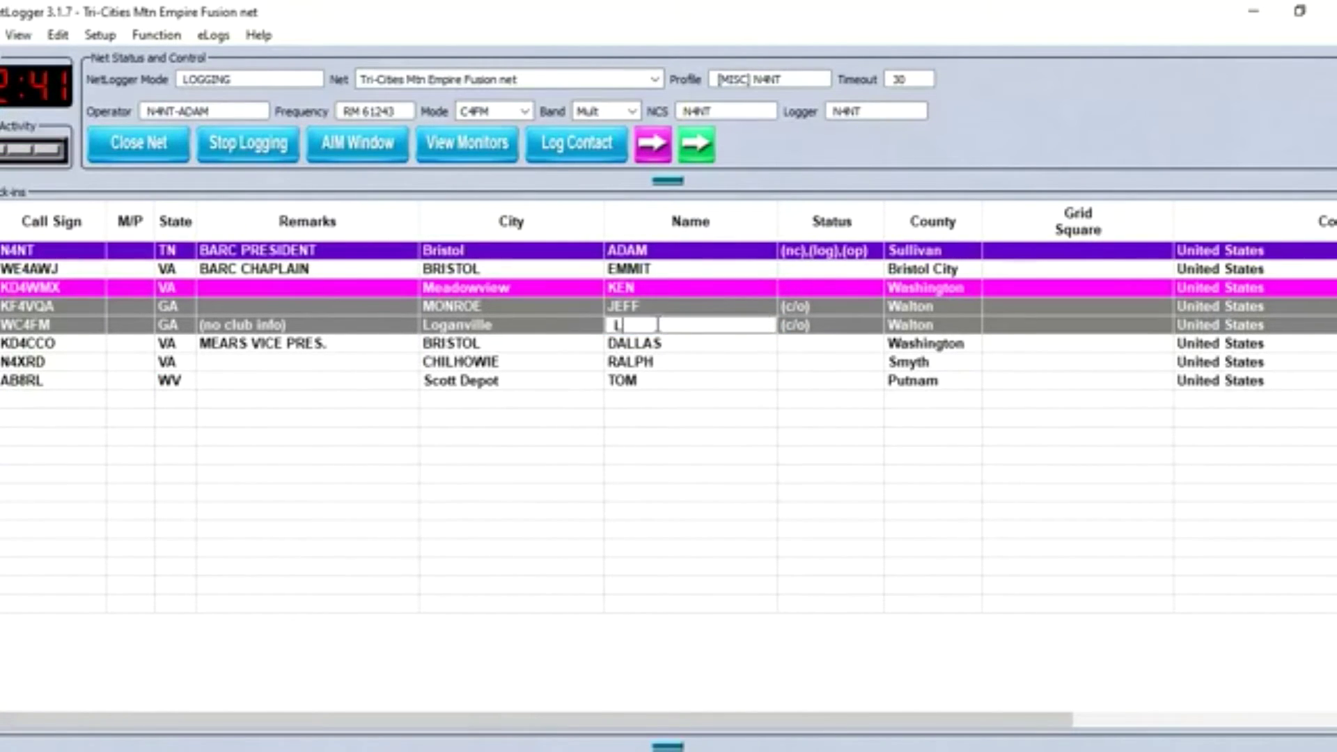
text(EONARD)
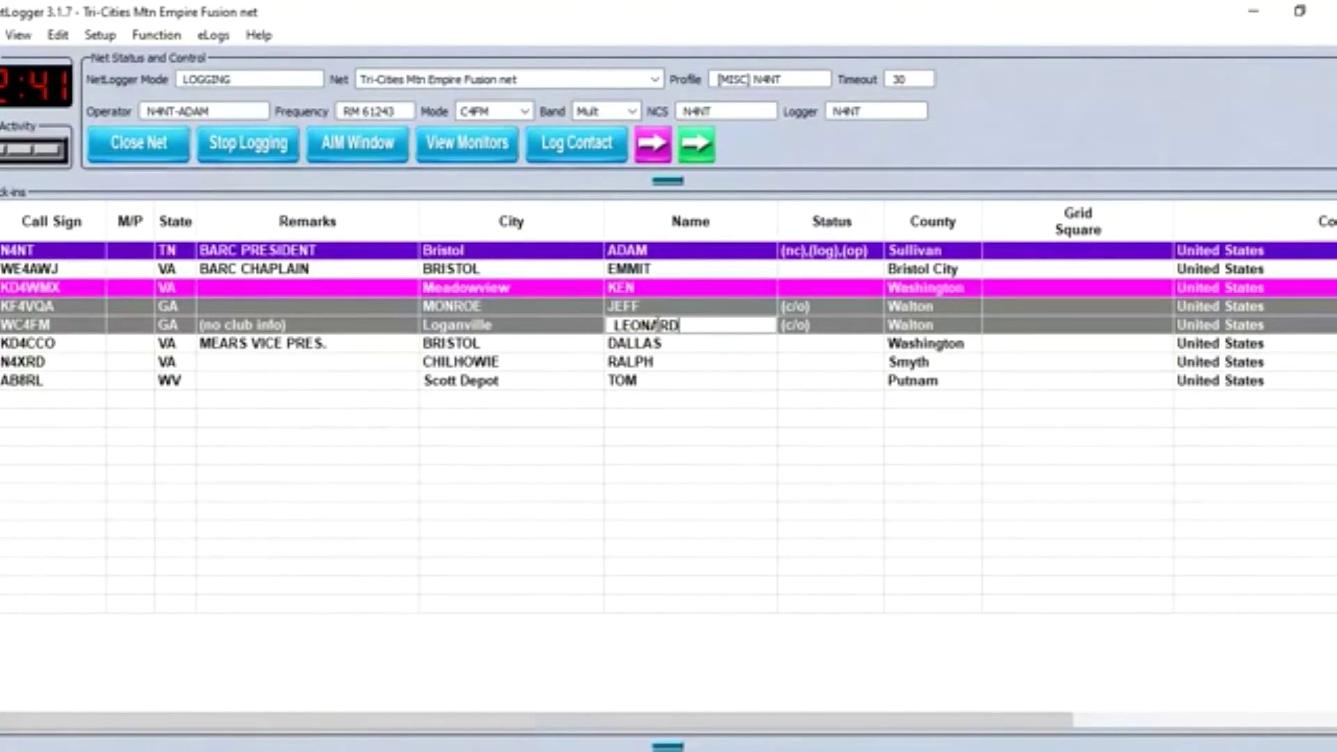
key(Tab)
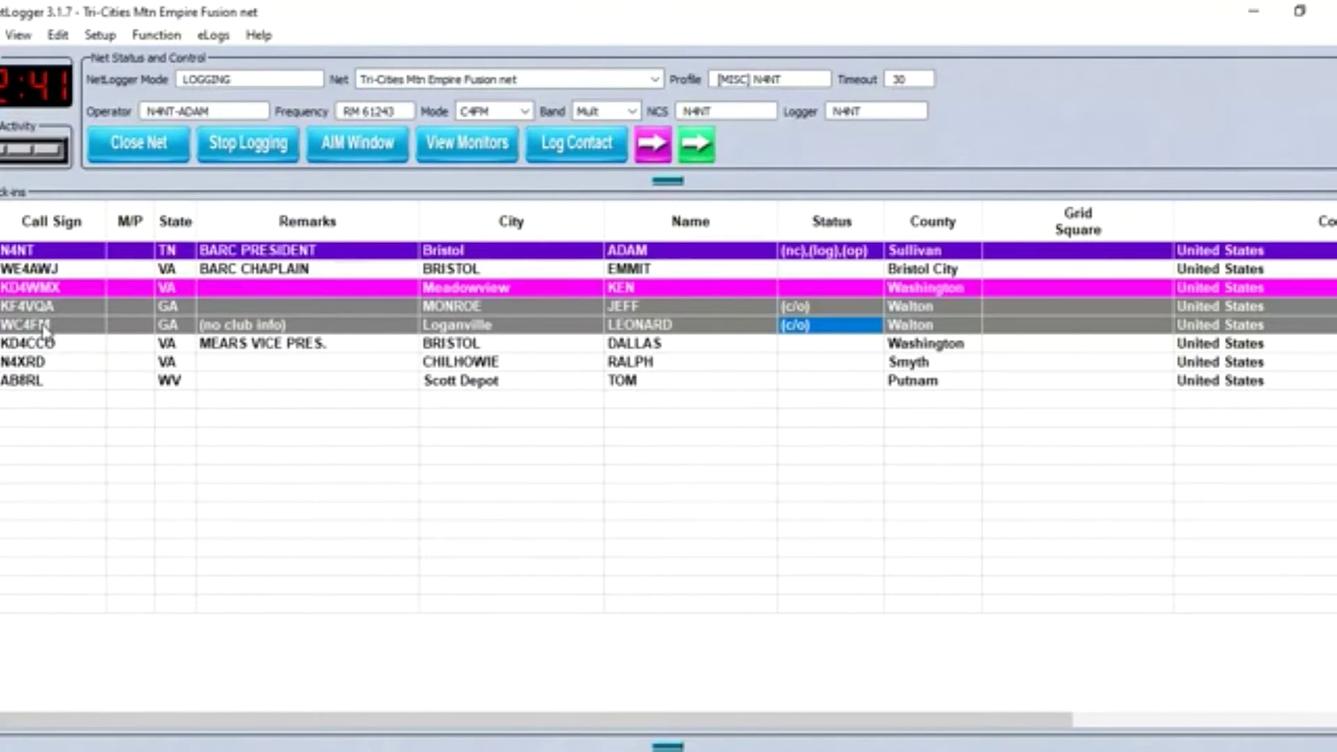
Step: Update the club info for station WC4FM and clear the "(no club info)" text from its Remarks cell
click(45, 326)
right_click(20, 325)
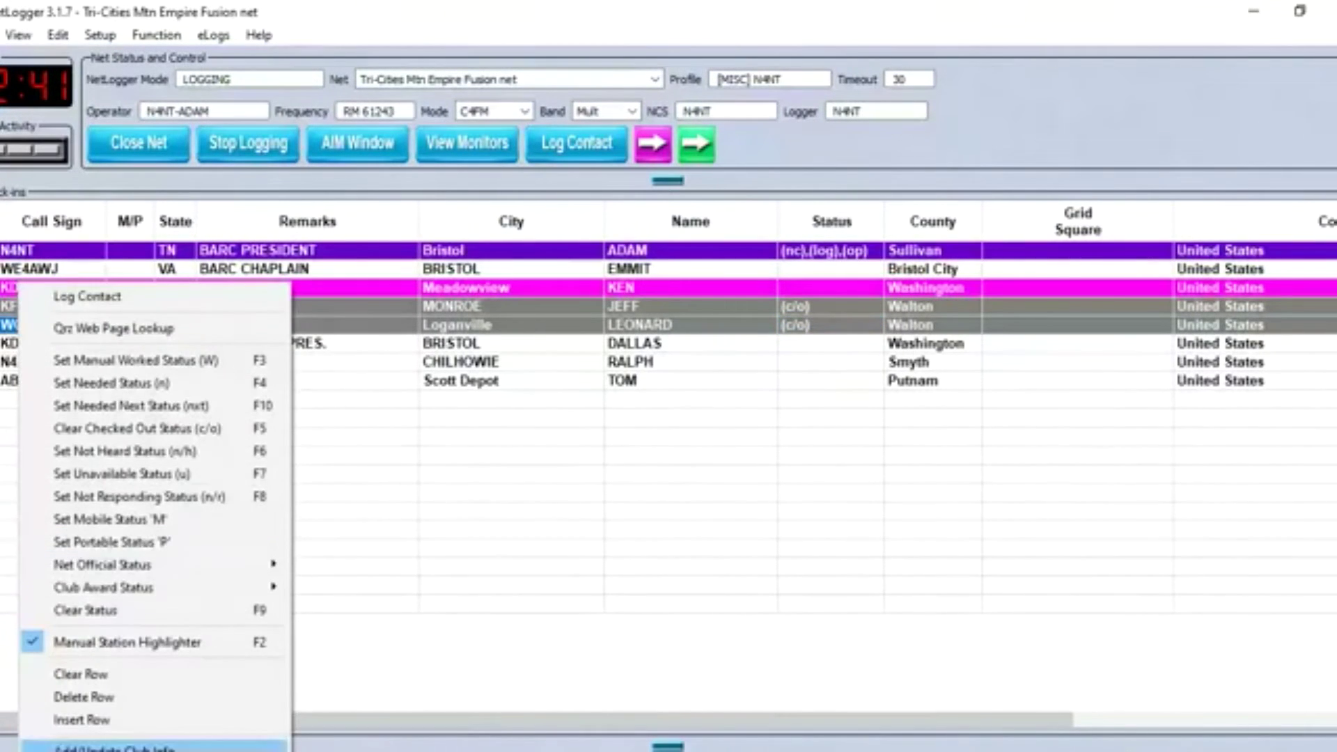
click(112, 748)
click(287, 325)
click(287, 325)
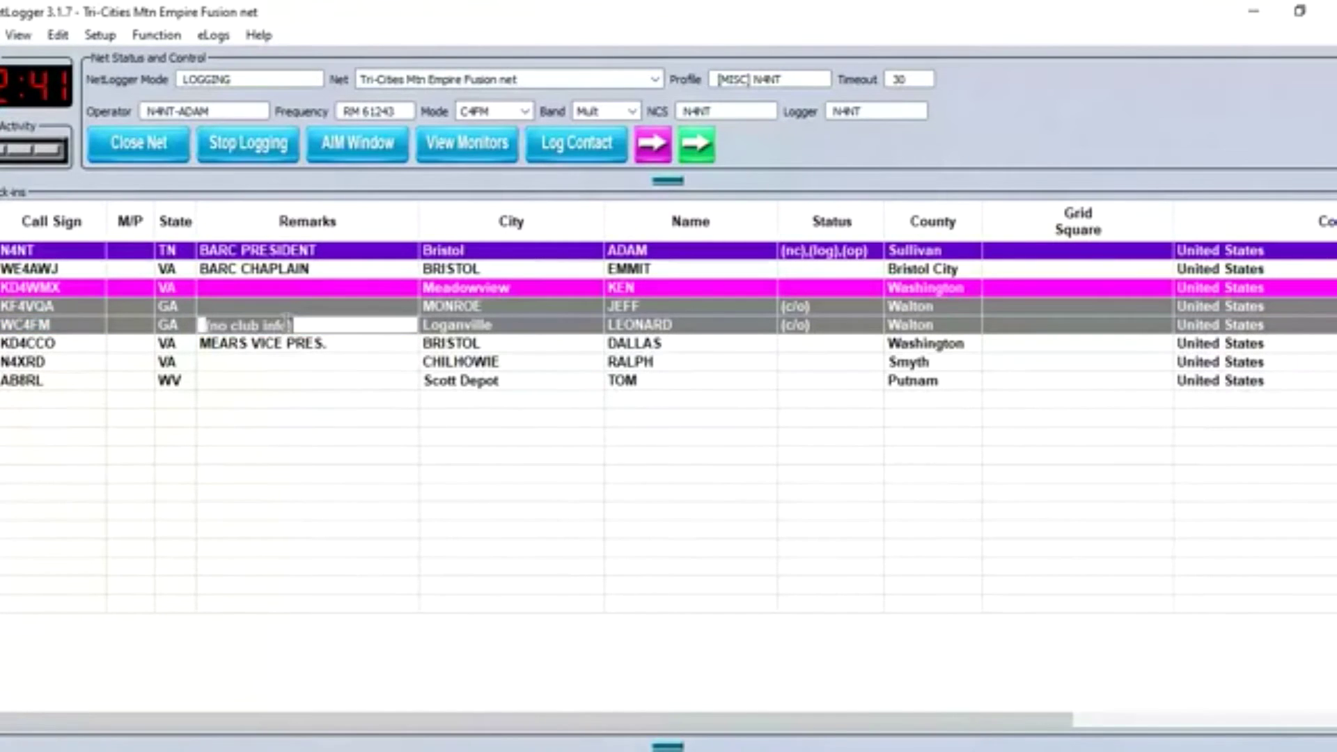
key(BackSpace)
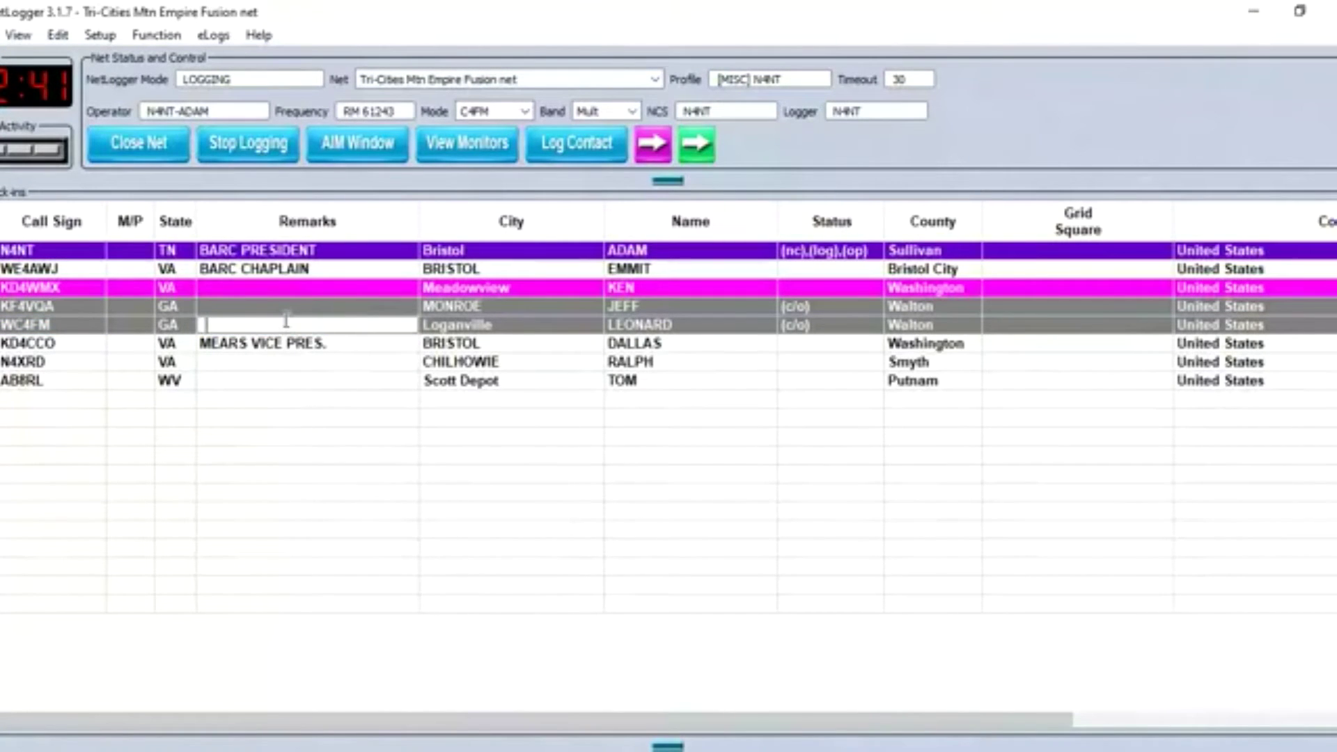
Step: Run the club info update once more for station WC4FM
click(52, 329)
right_click(52, 329)
click(156, 742)
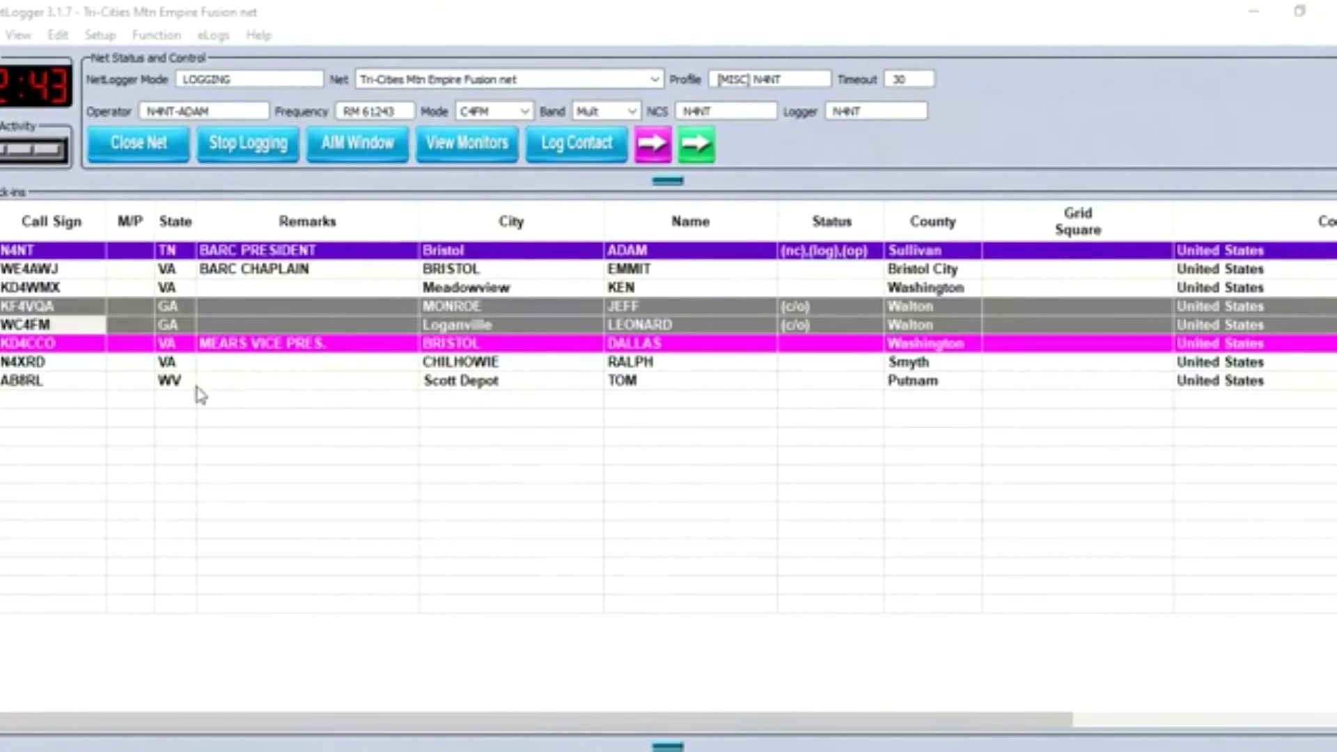
Step: View the net's instant messages in the AIM window and minimize it
click(346, 146)
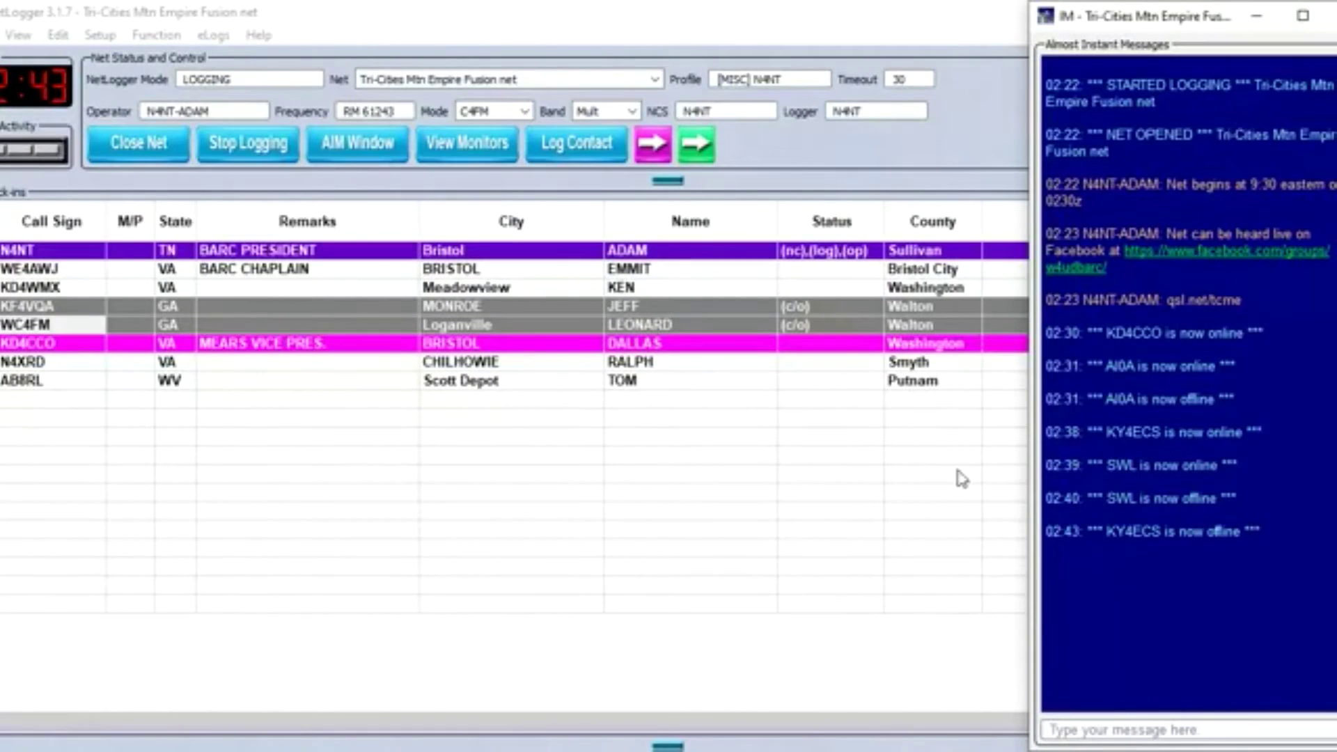
click(1257, 16)
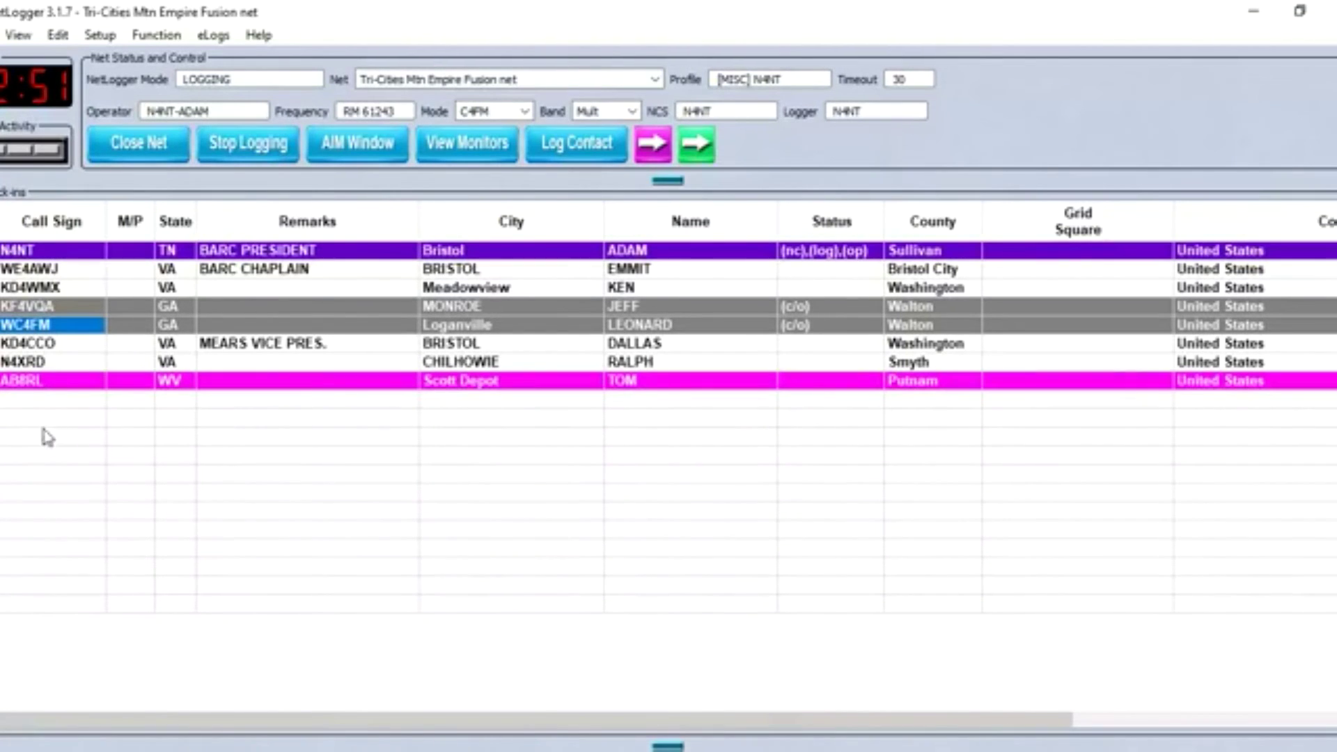
click(39, 404)
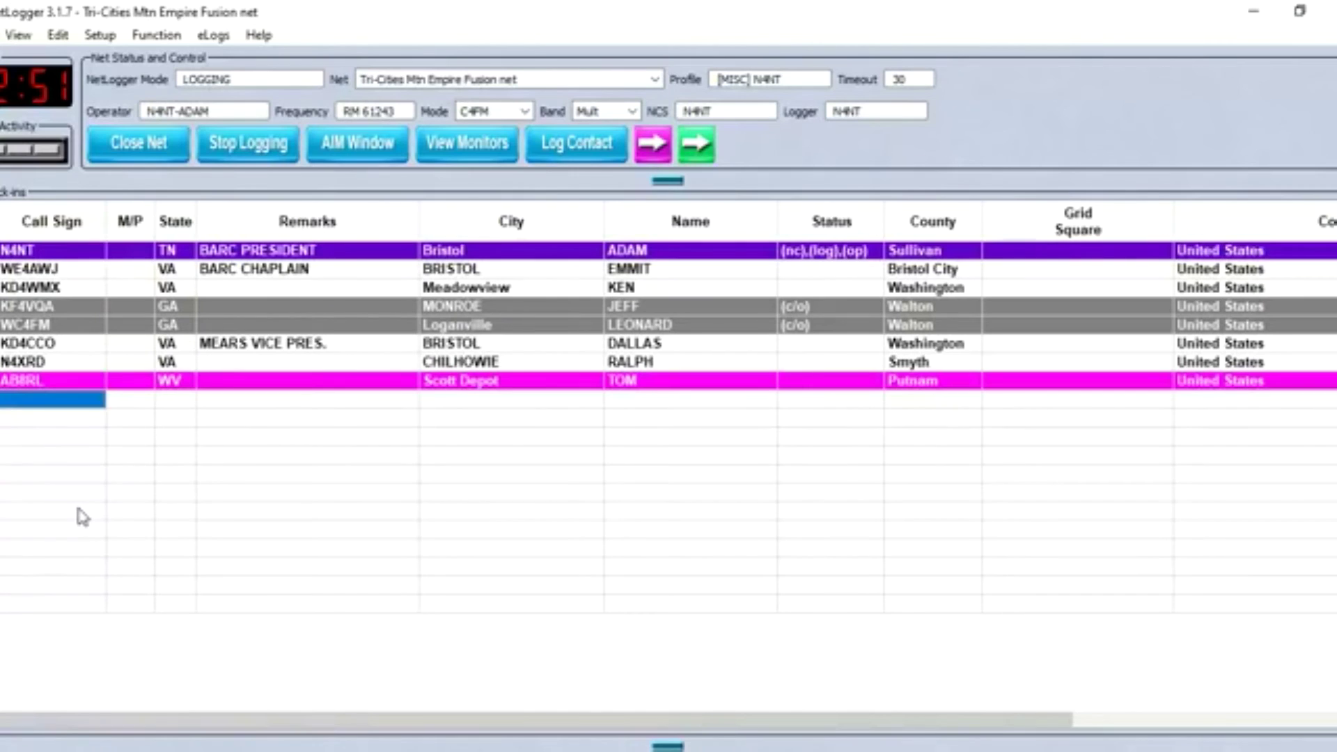
text(KE)
key(BackSpace)
key(BackSpace)
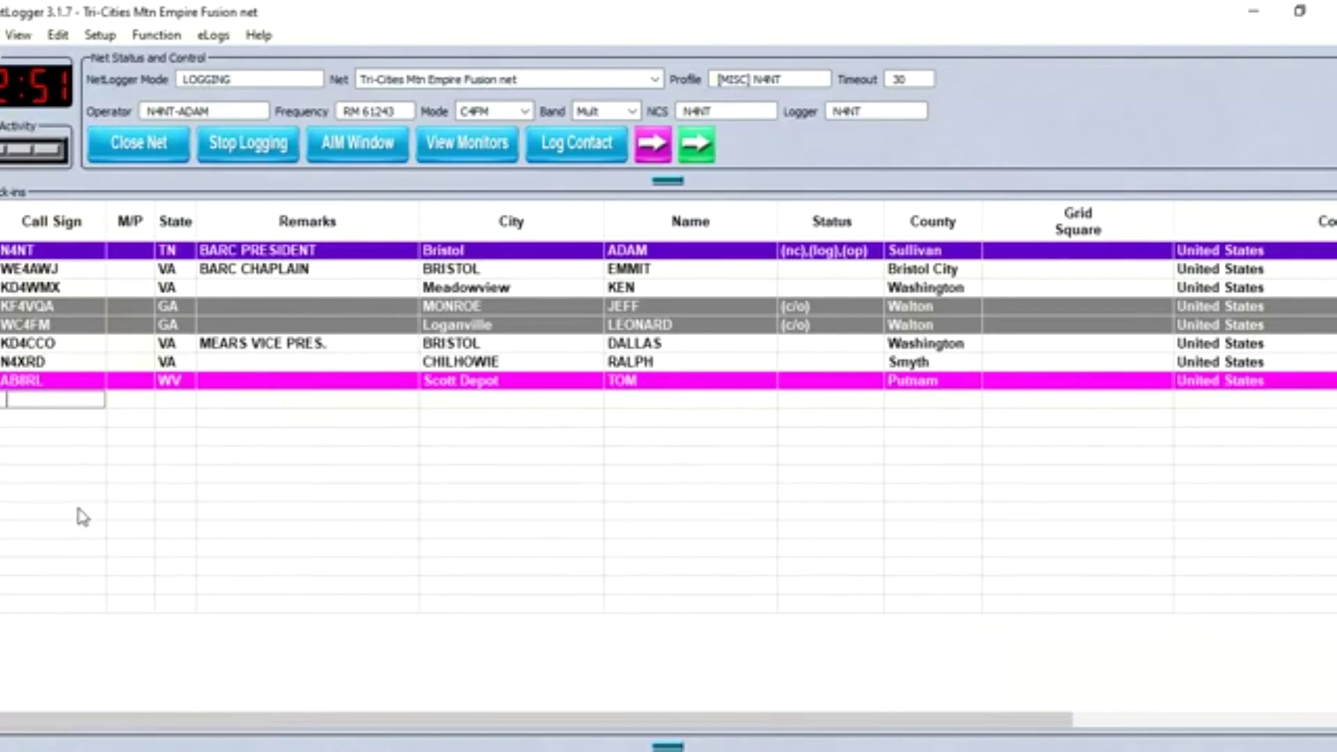
click(37, 309)
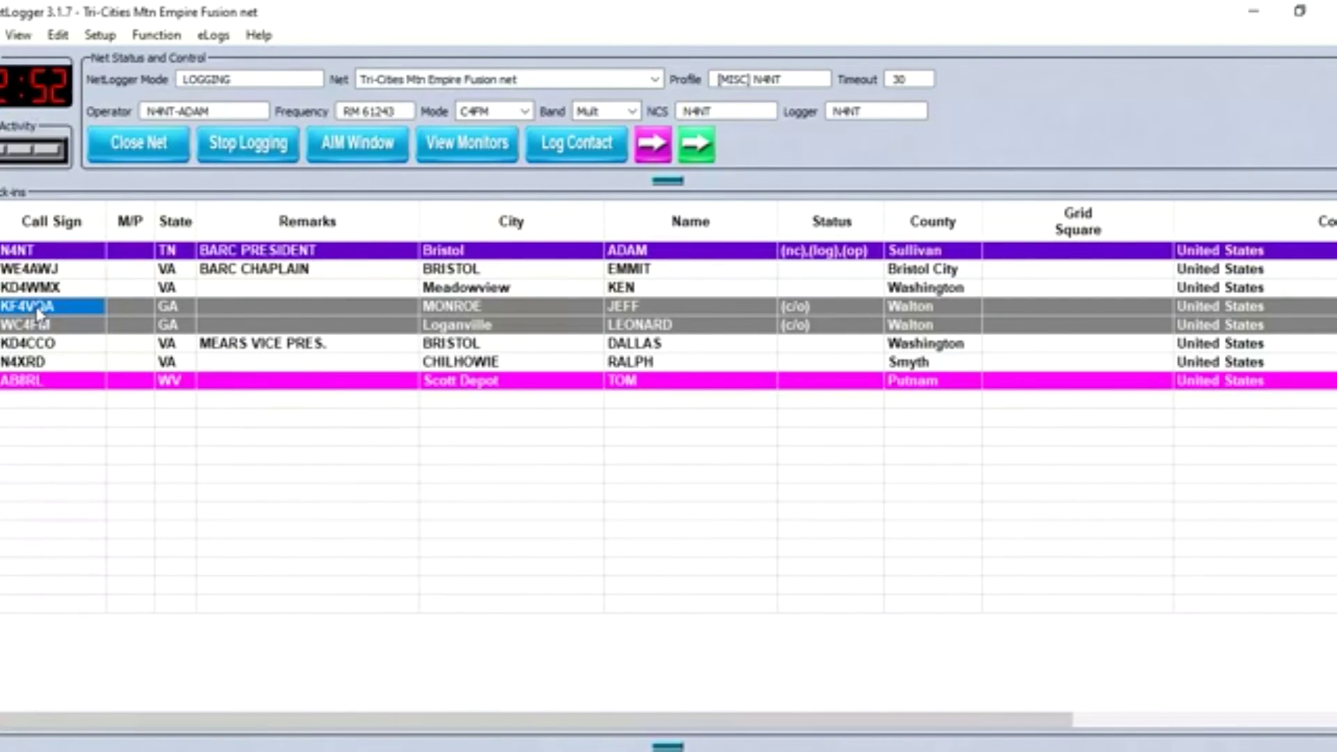
key(ctrl+n)
key(ctrl+n)
key(ctrl+o)
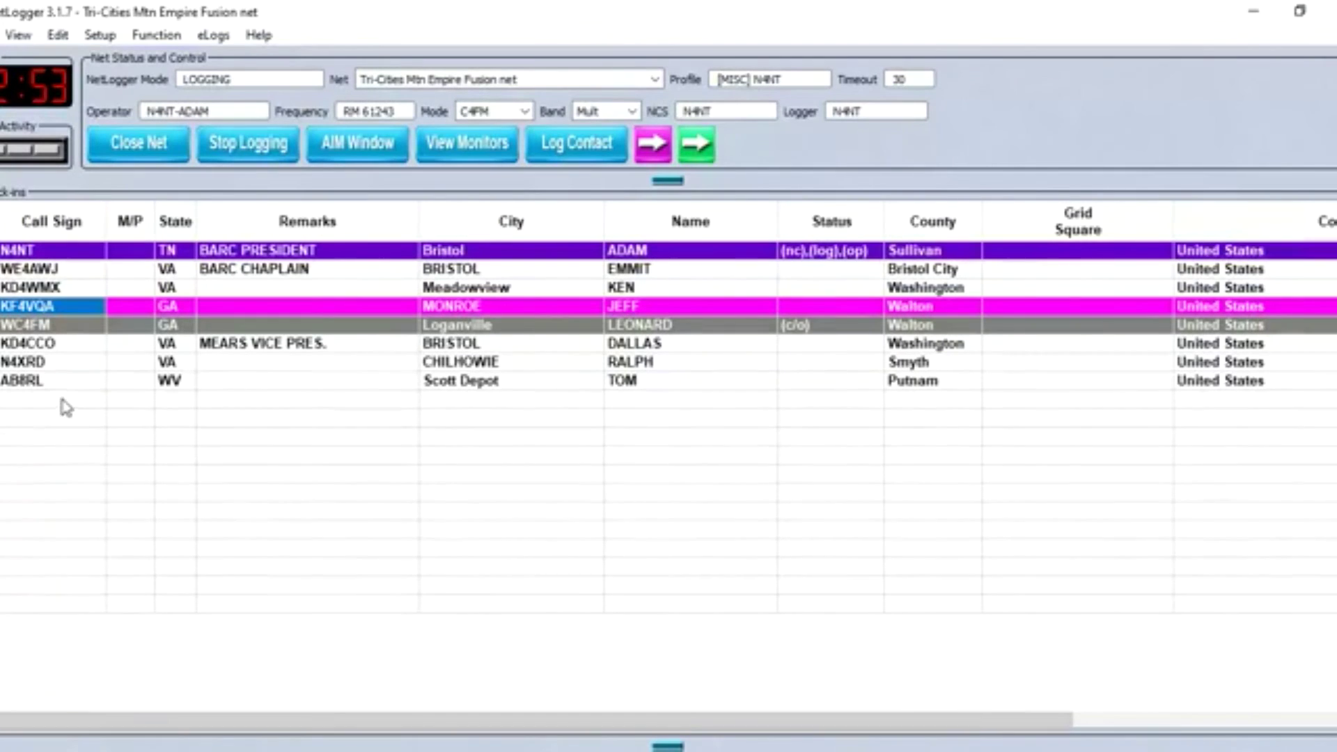
click(16, 387)
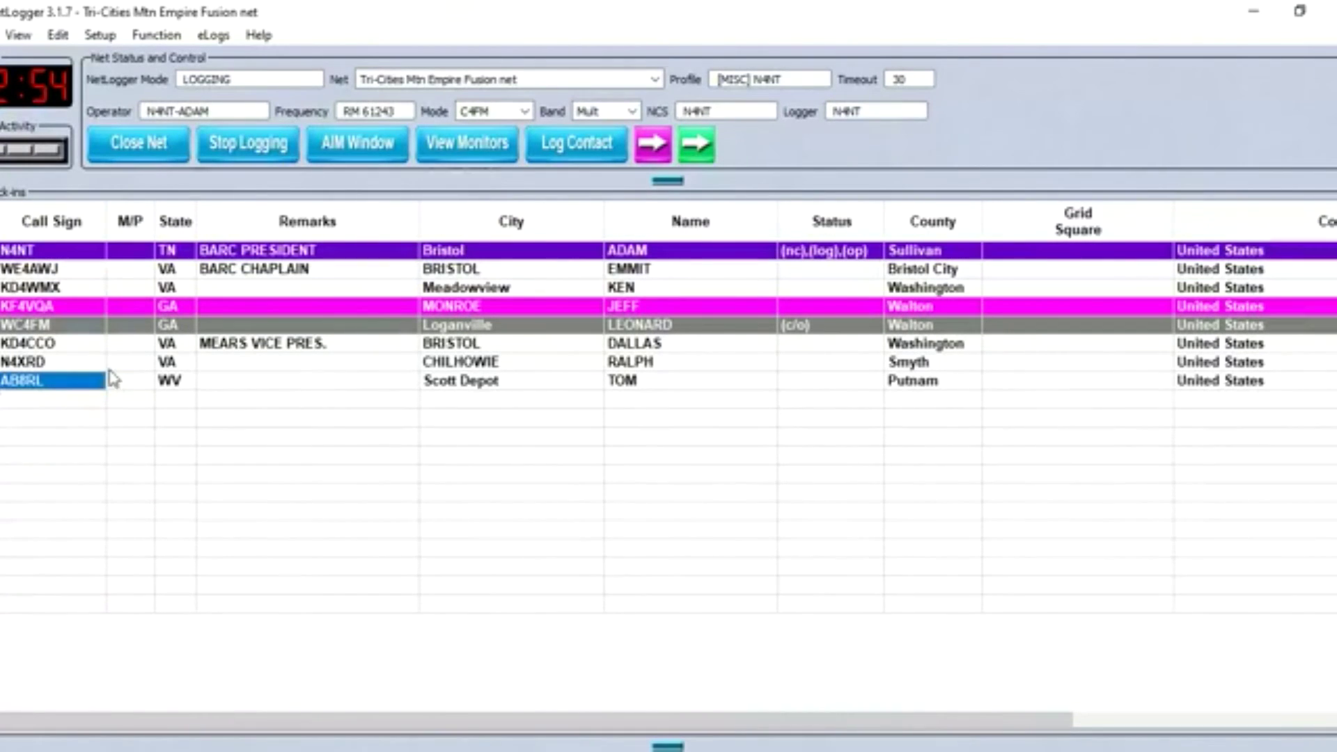
click(67, 398)
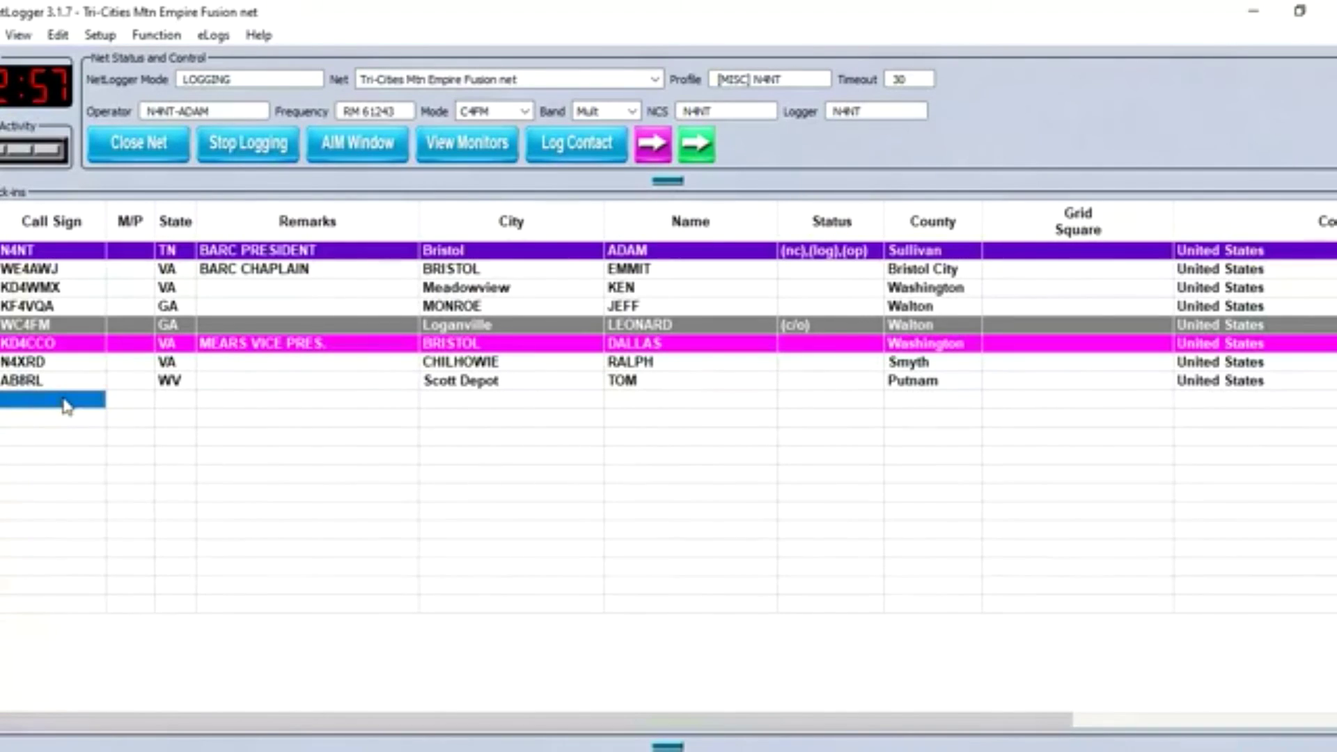
text(W2VZ)
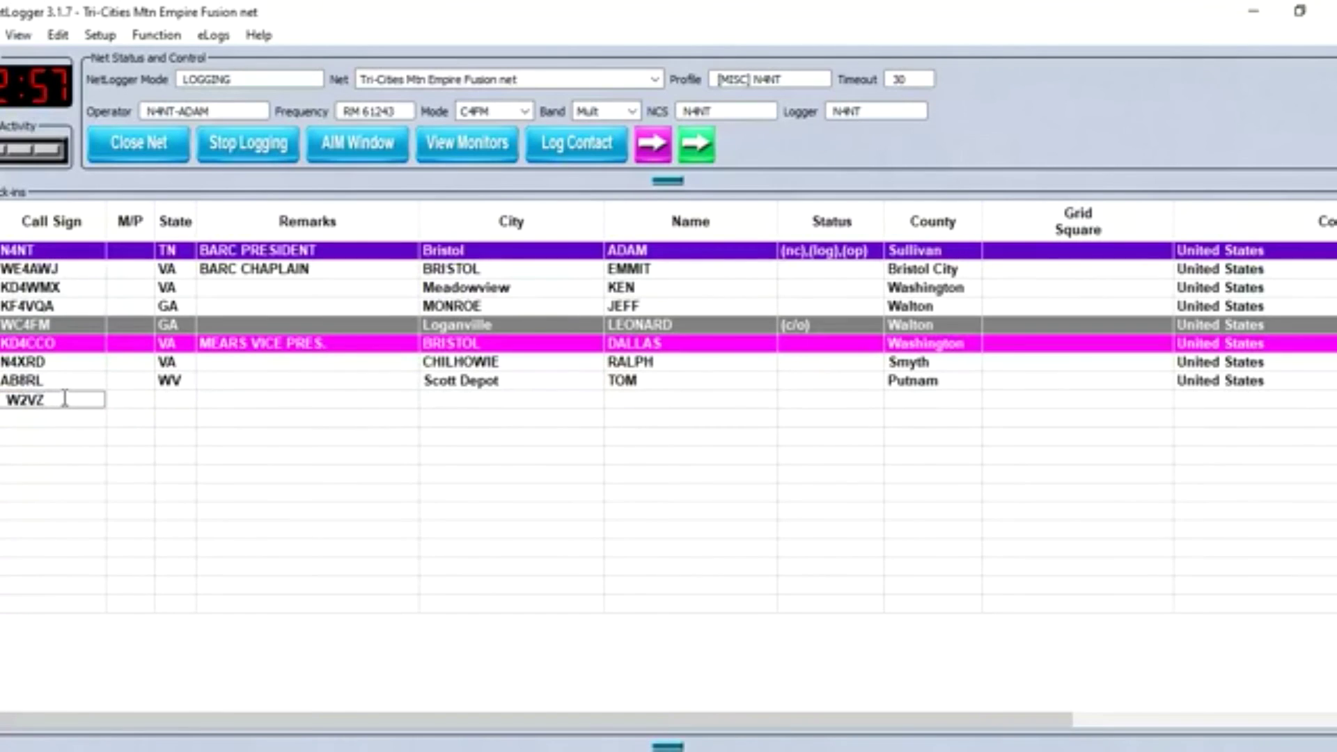
key(Tab)
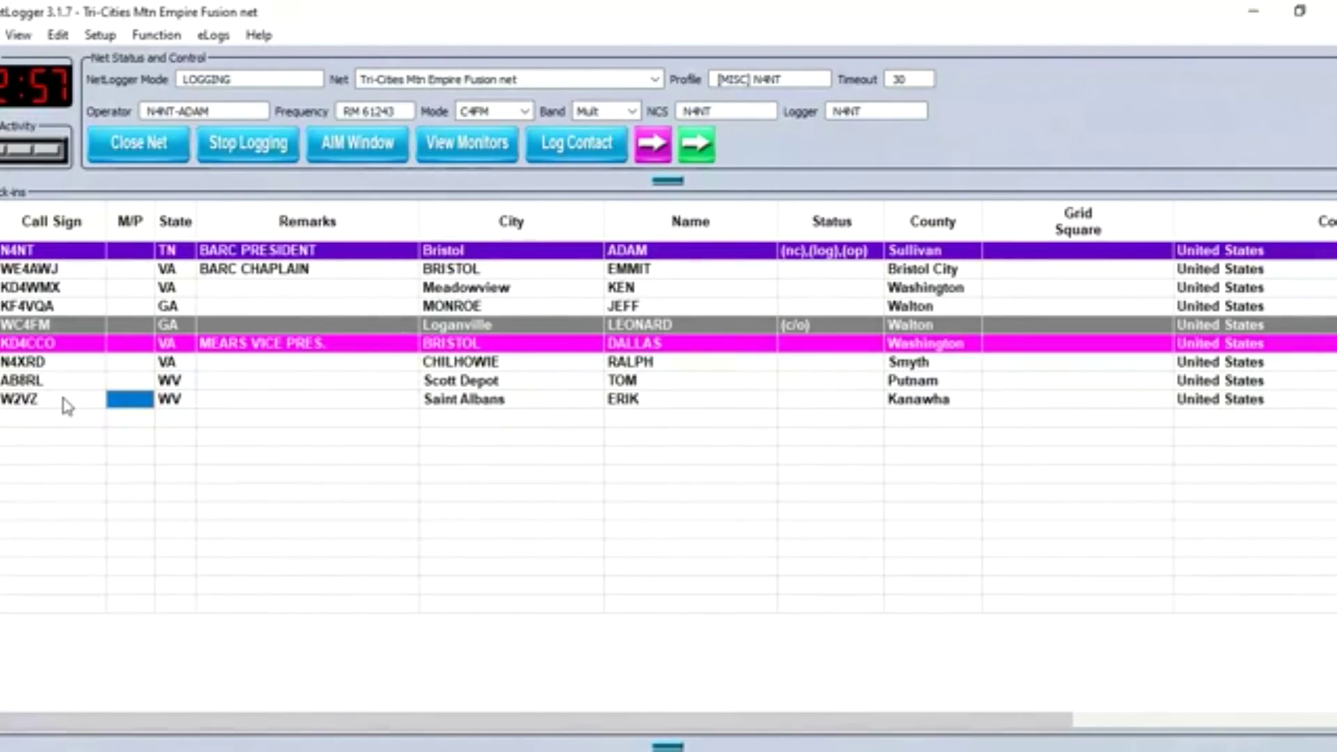
double_click(27, 406)
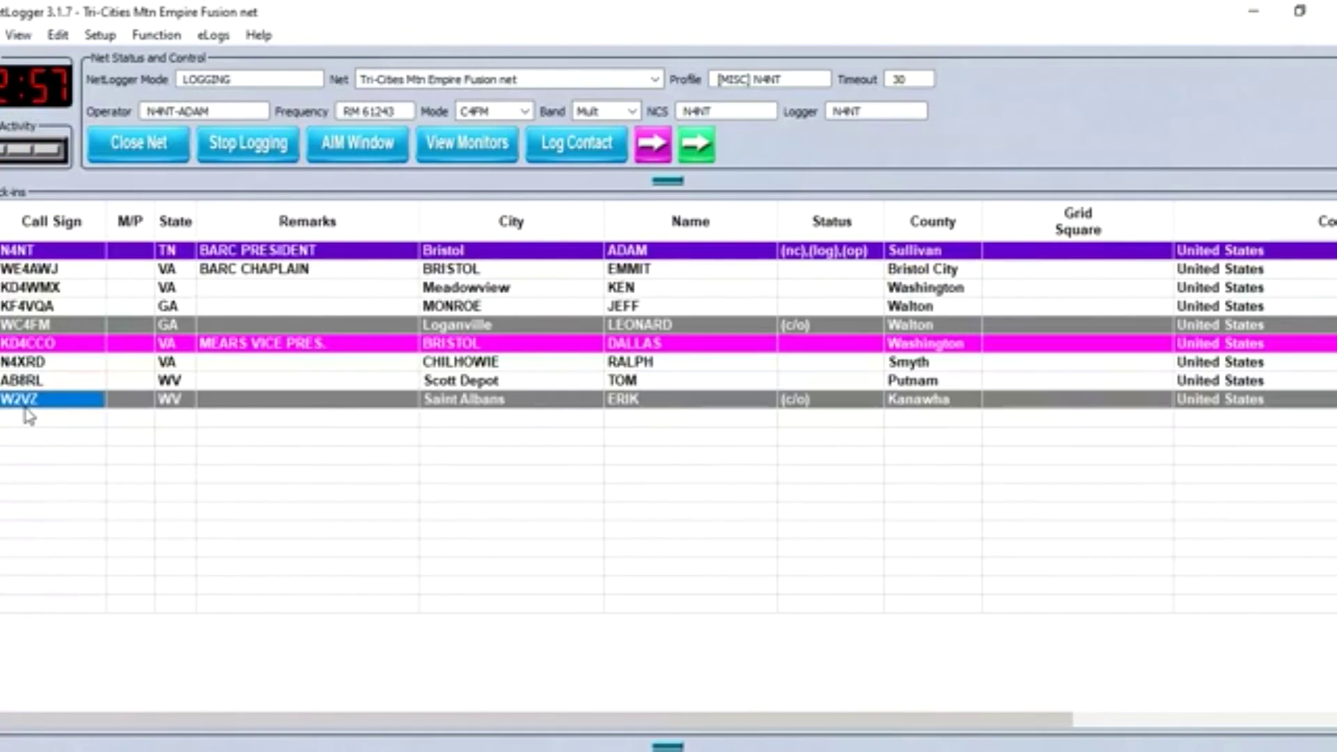
click(30, 420)
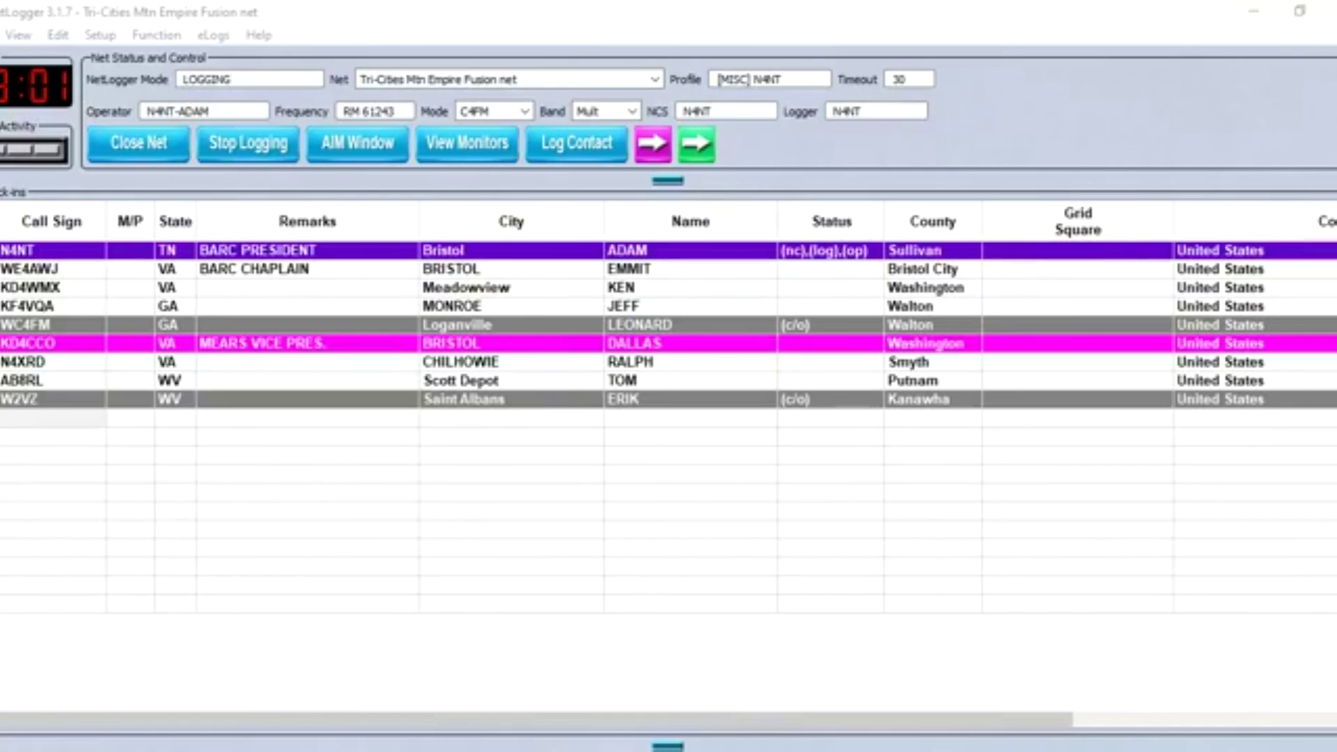
click(40, 422)
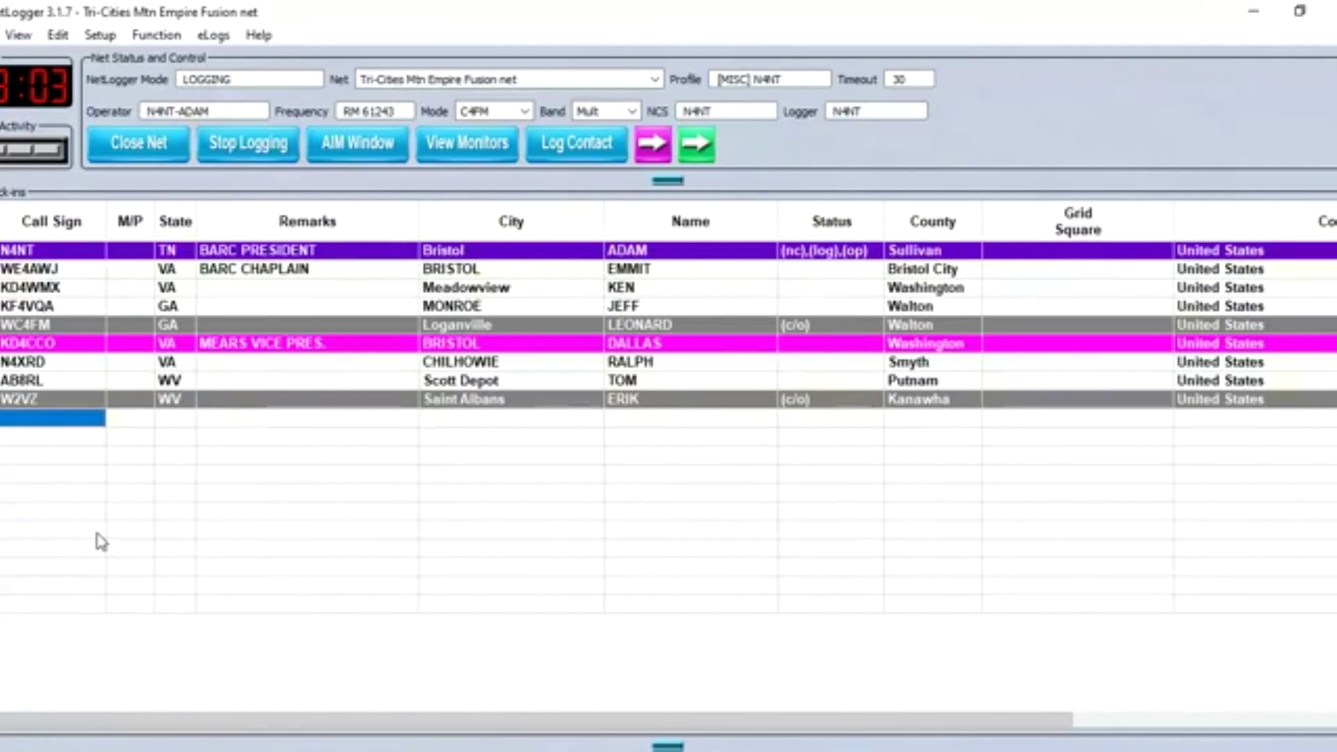
key(alt+Tab)
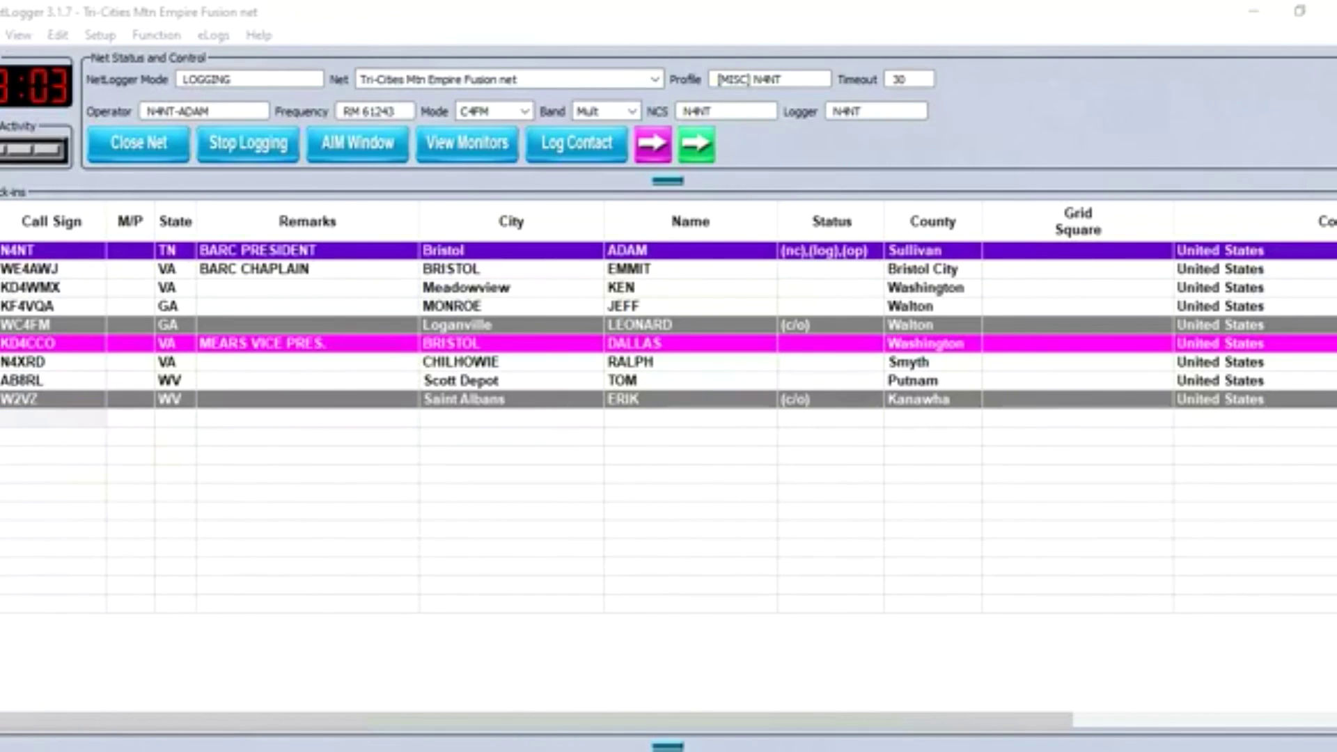